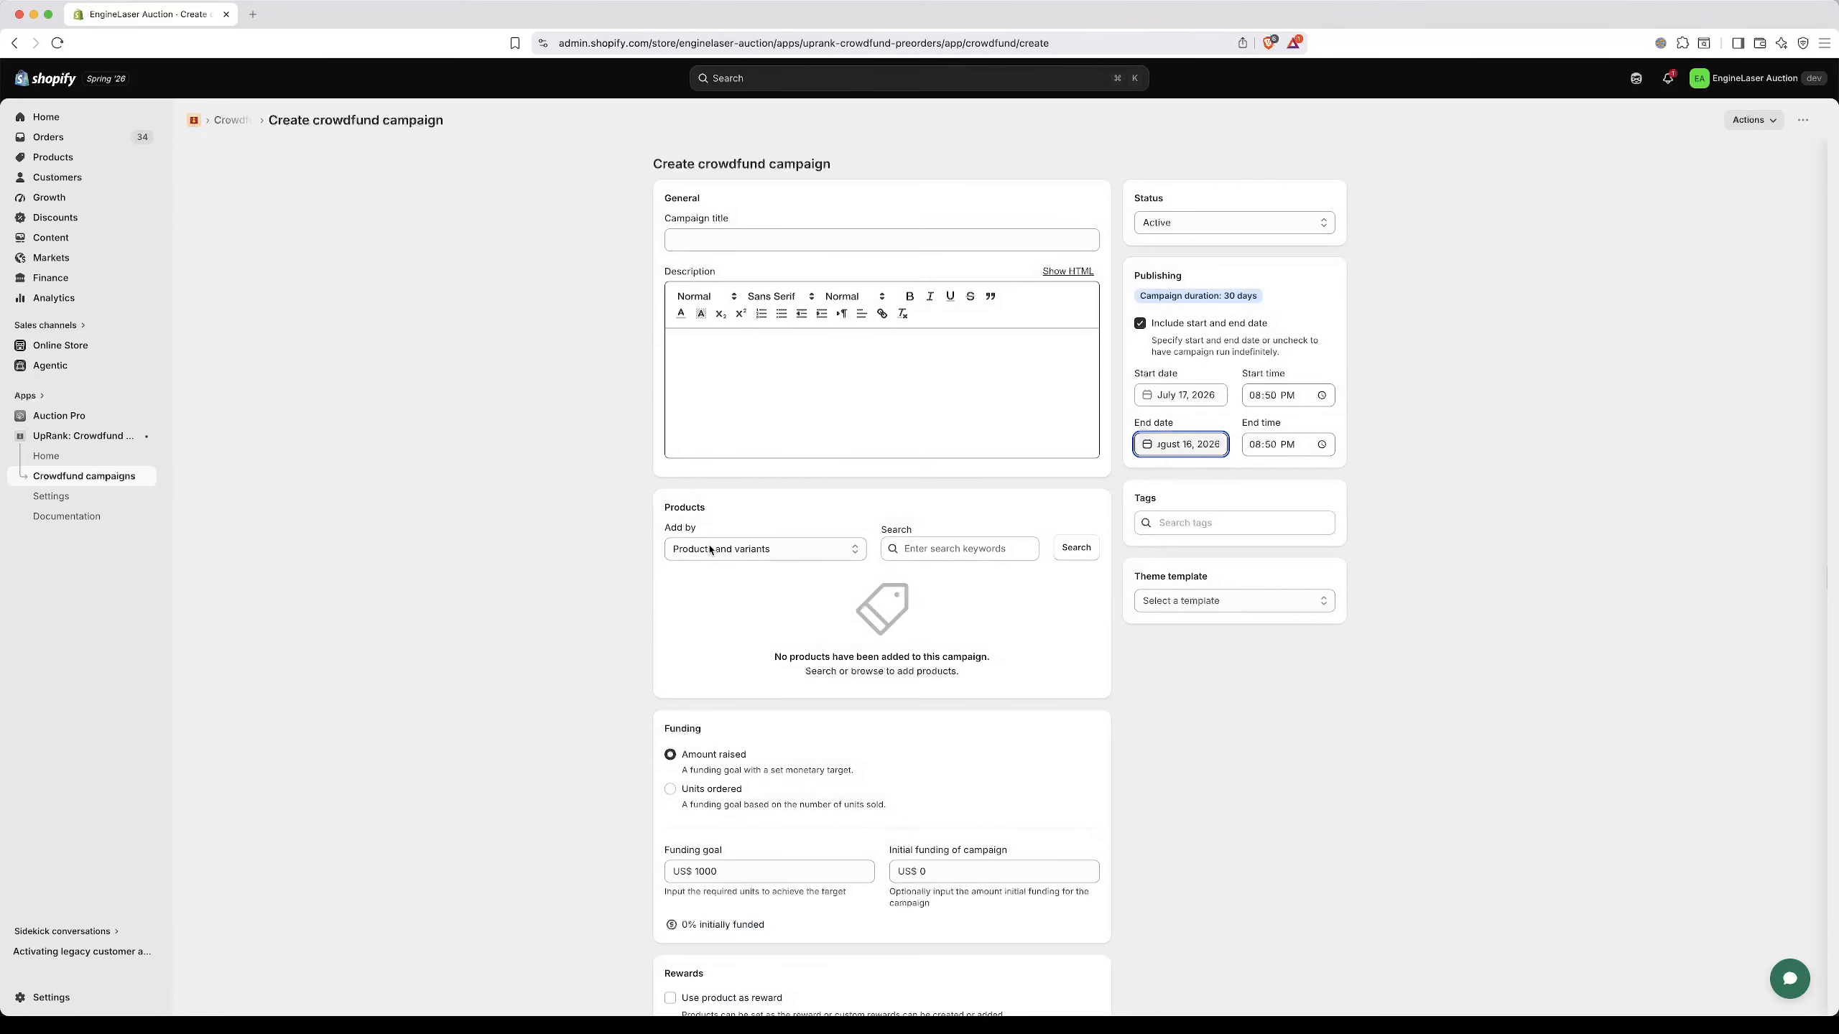
# Title the crowdfund campaign "Test preorder" and enter "Test" as its description.
pyautogui.click(777, 237)
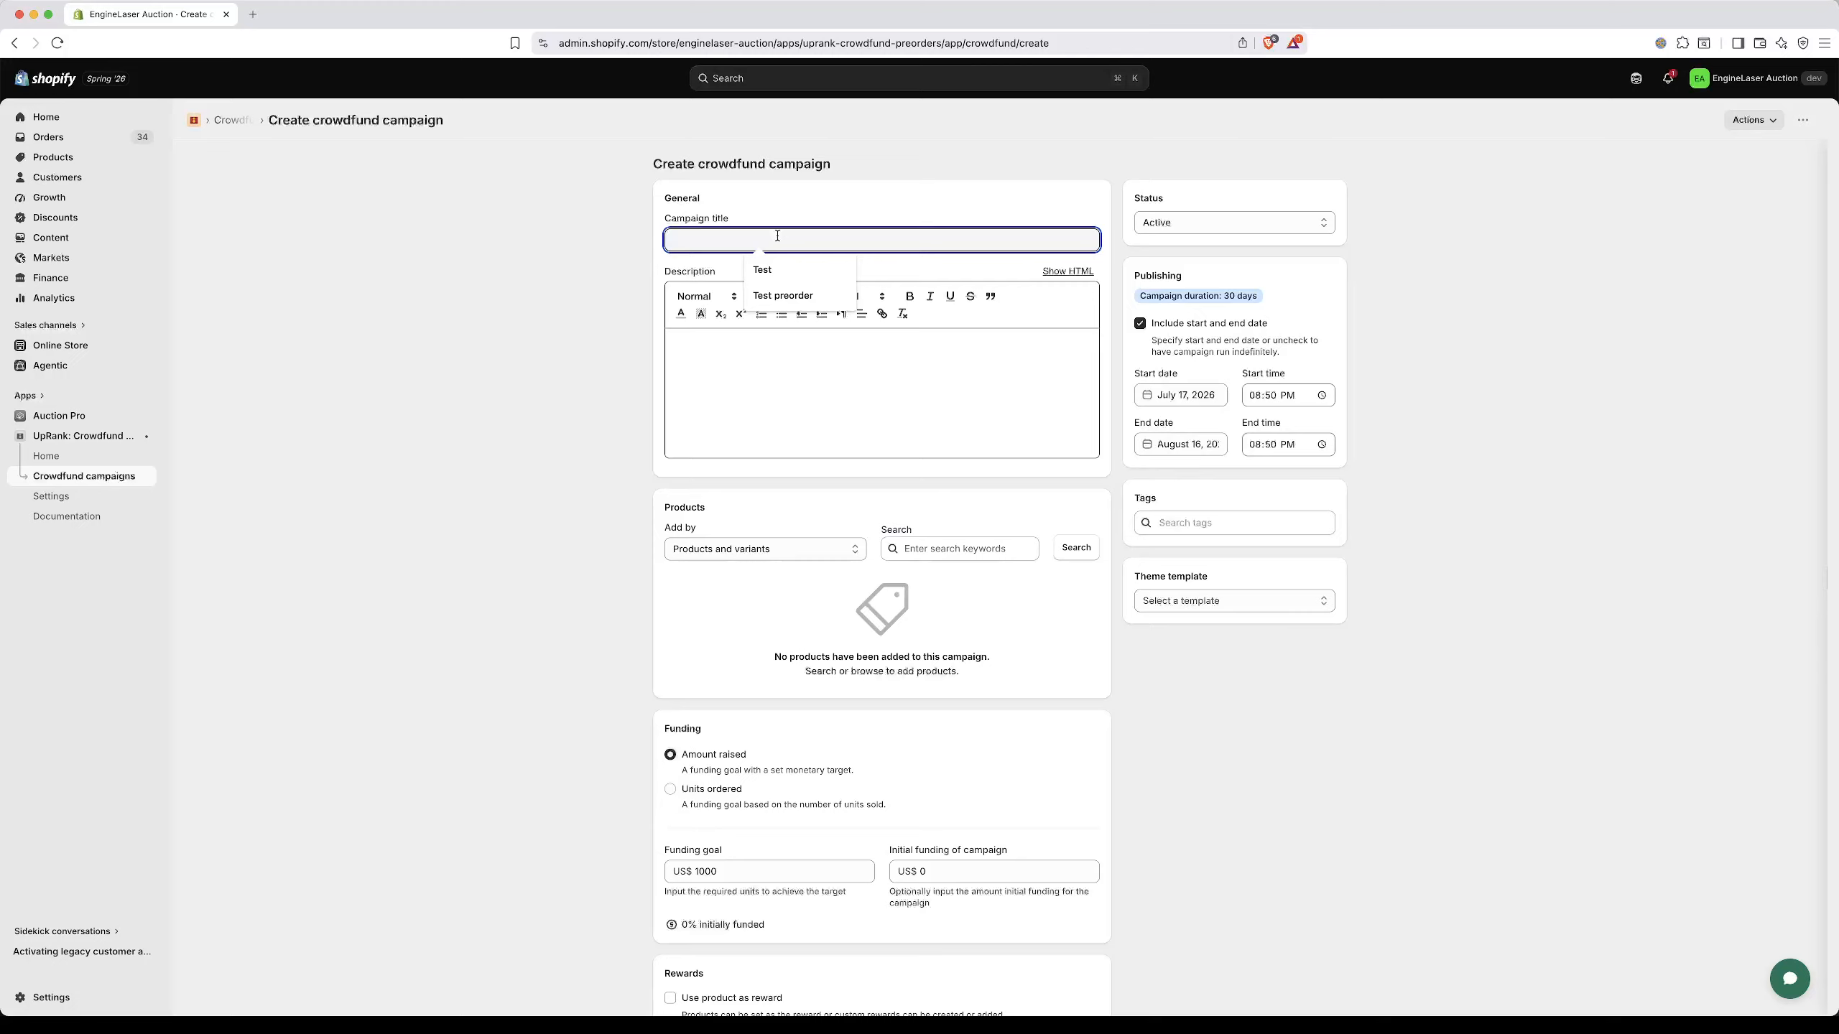
pyautogui.write('Test ')
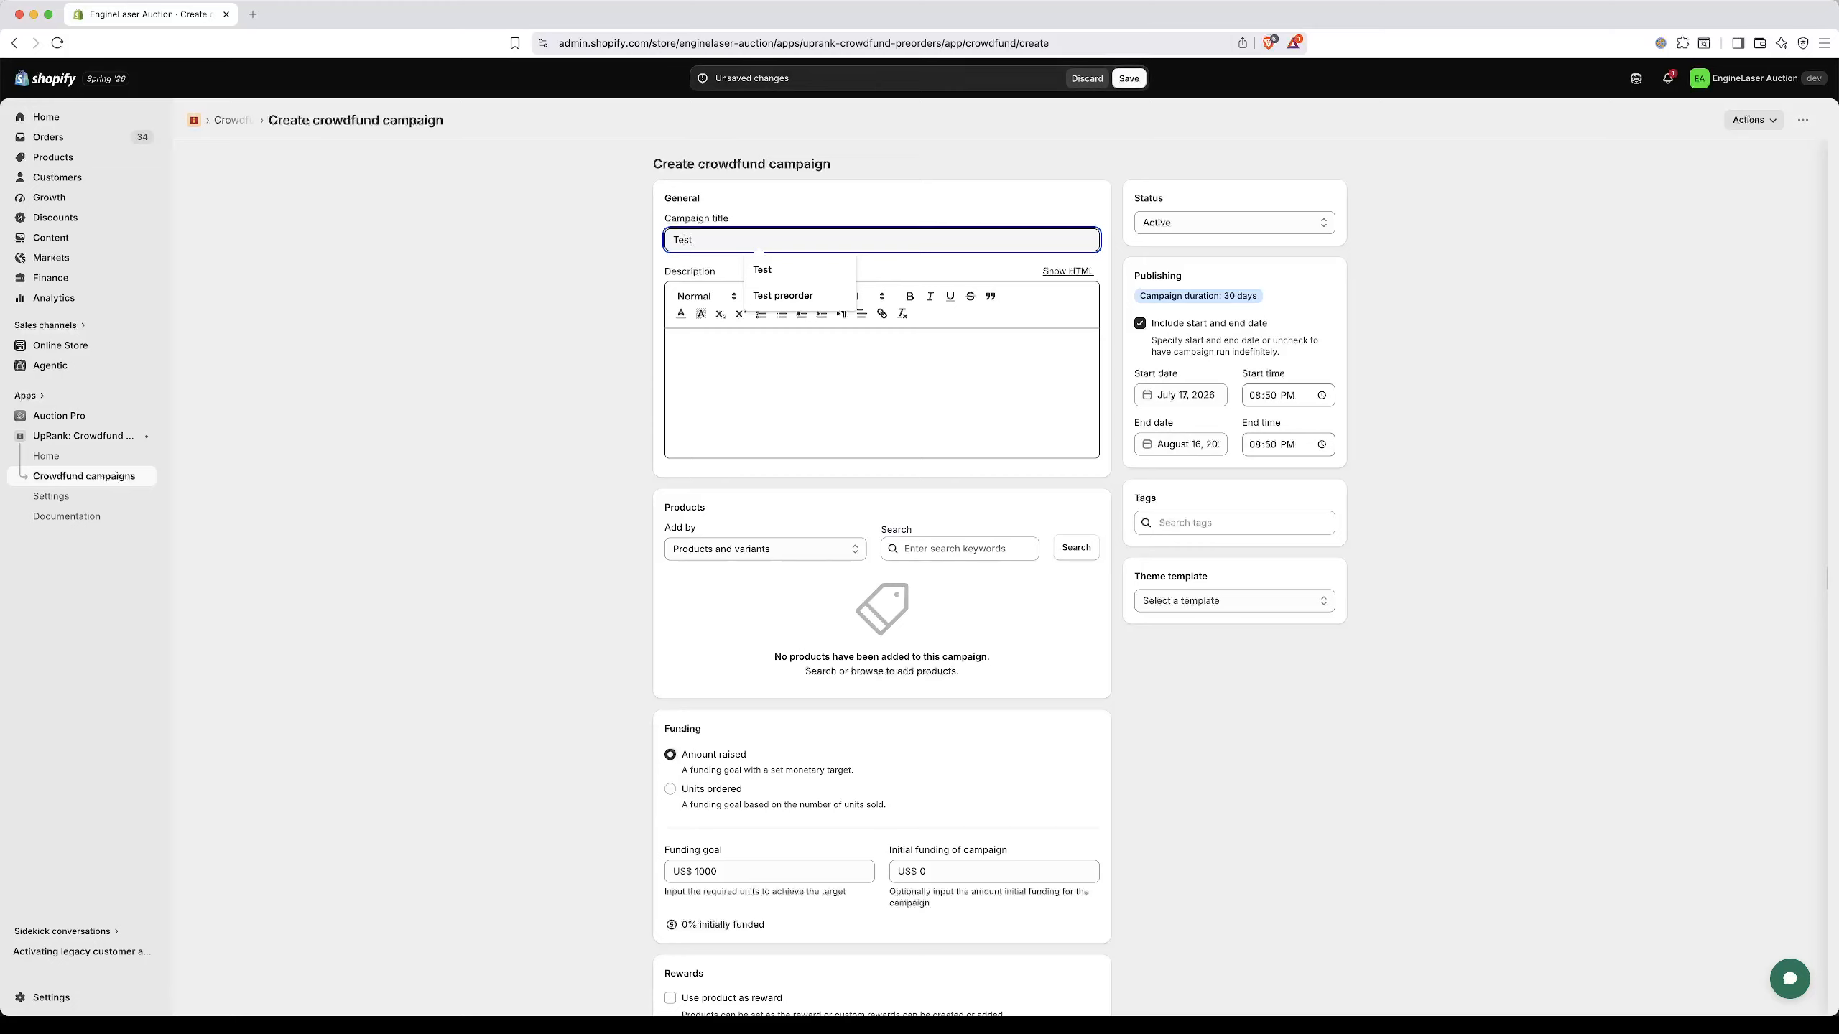
pyautogui.write('preorder')
pyautogui.click(757, 371)
pyautogui.write('T')
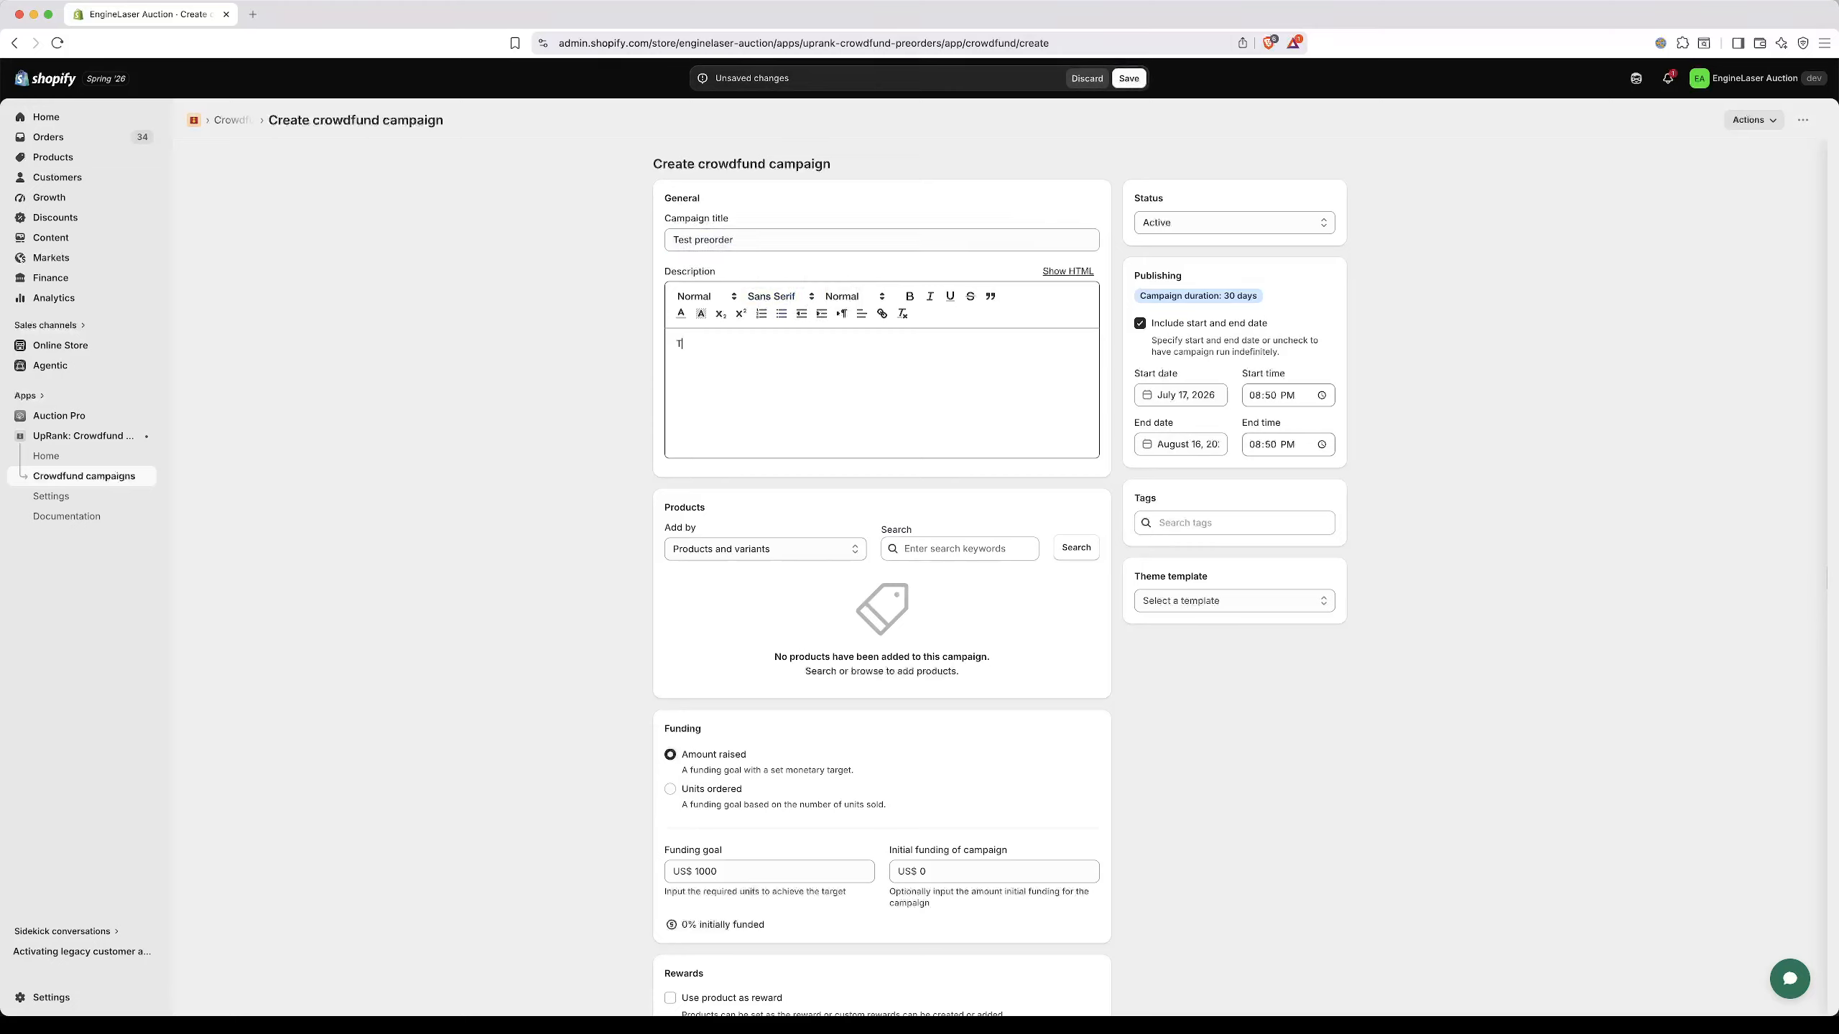
pyautogui.write('est')
# Add the product "UpRank mitochondria activating red light therapy" to the campaign.
pyautogui.click(1076, 547)
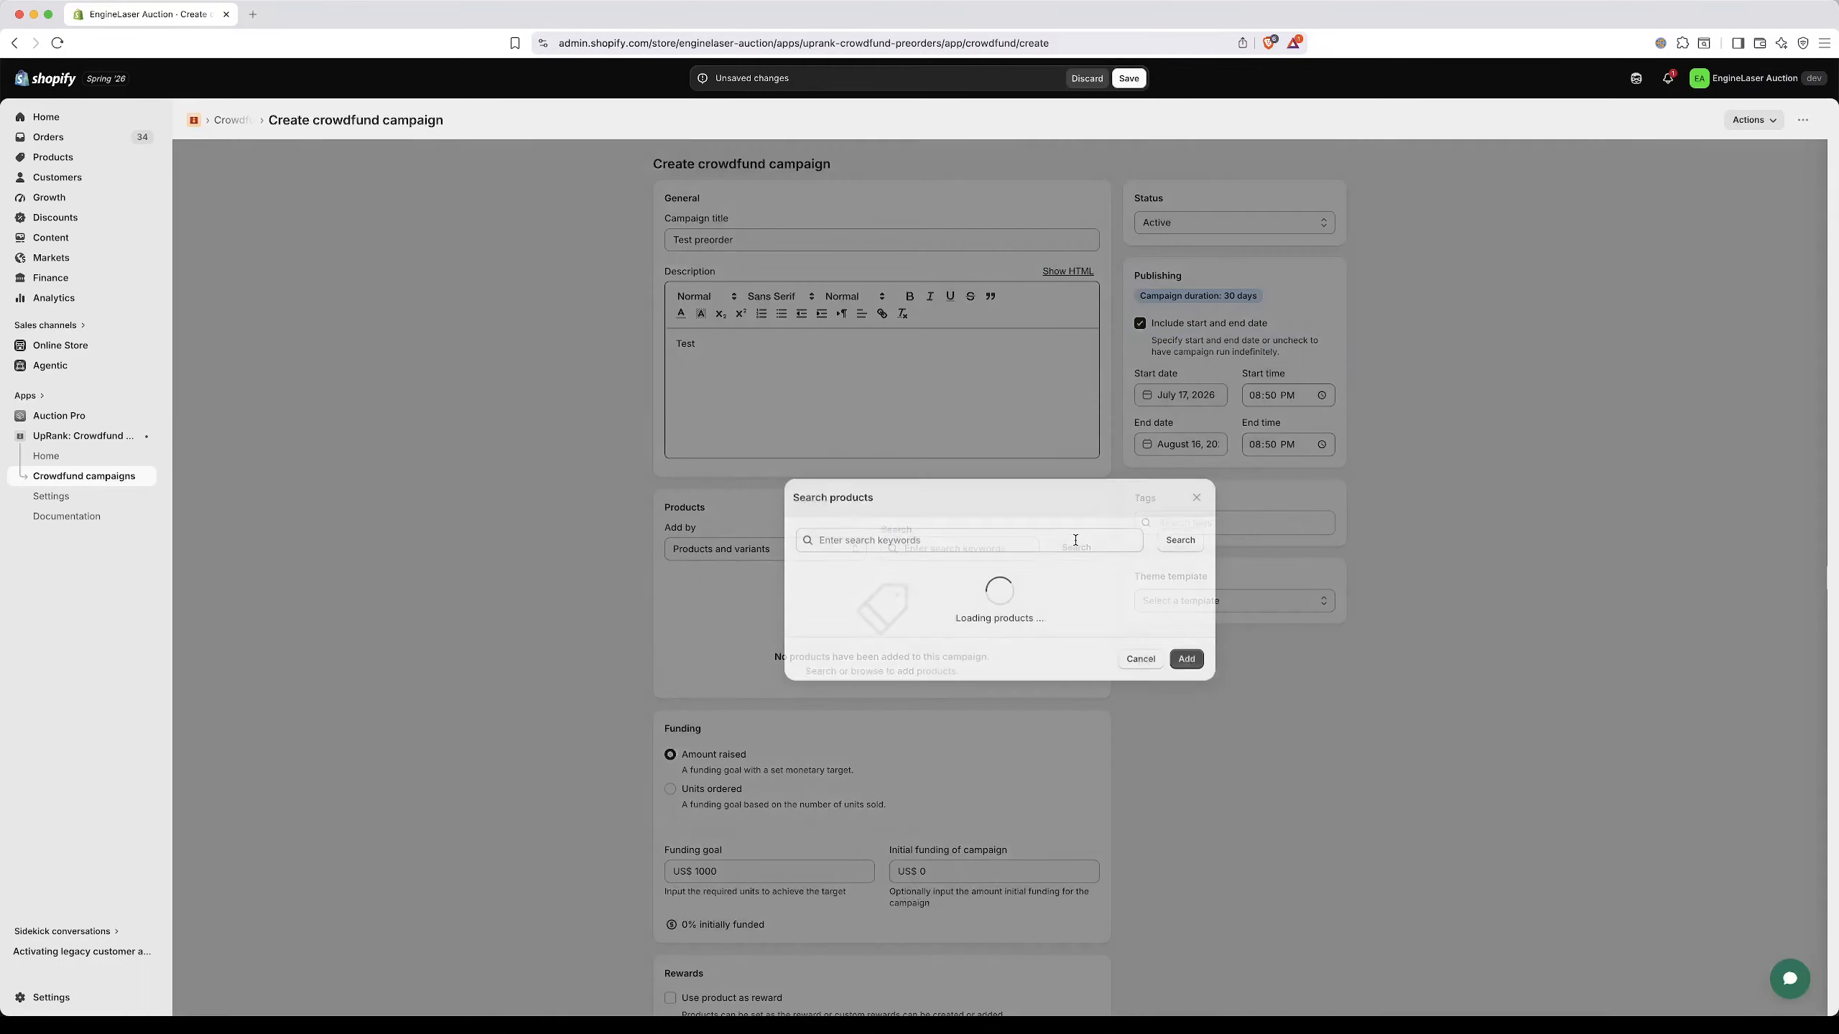
pyautogui.scroll(-15, 1018, 695)
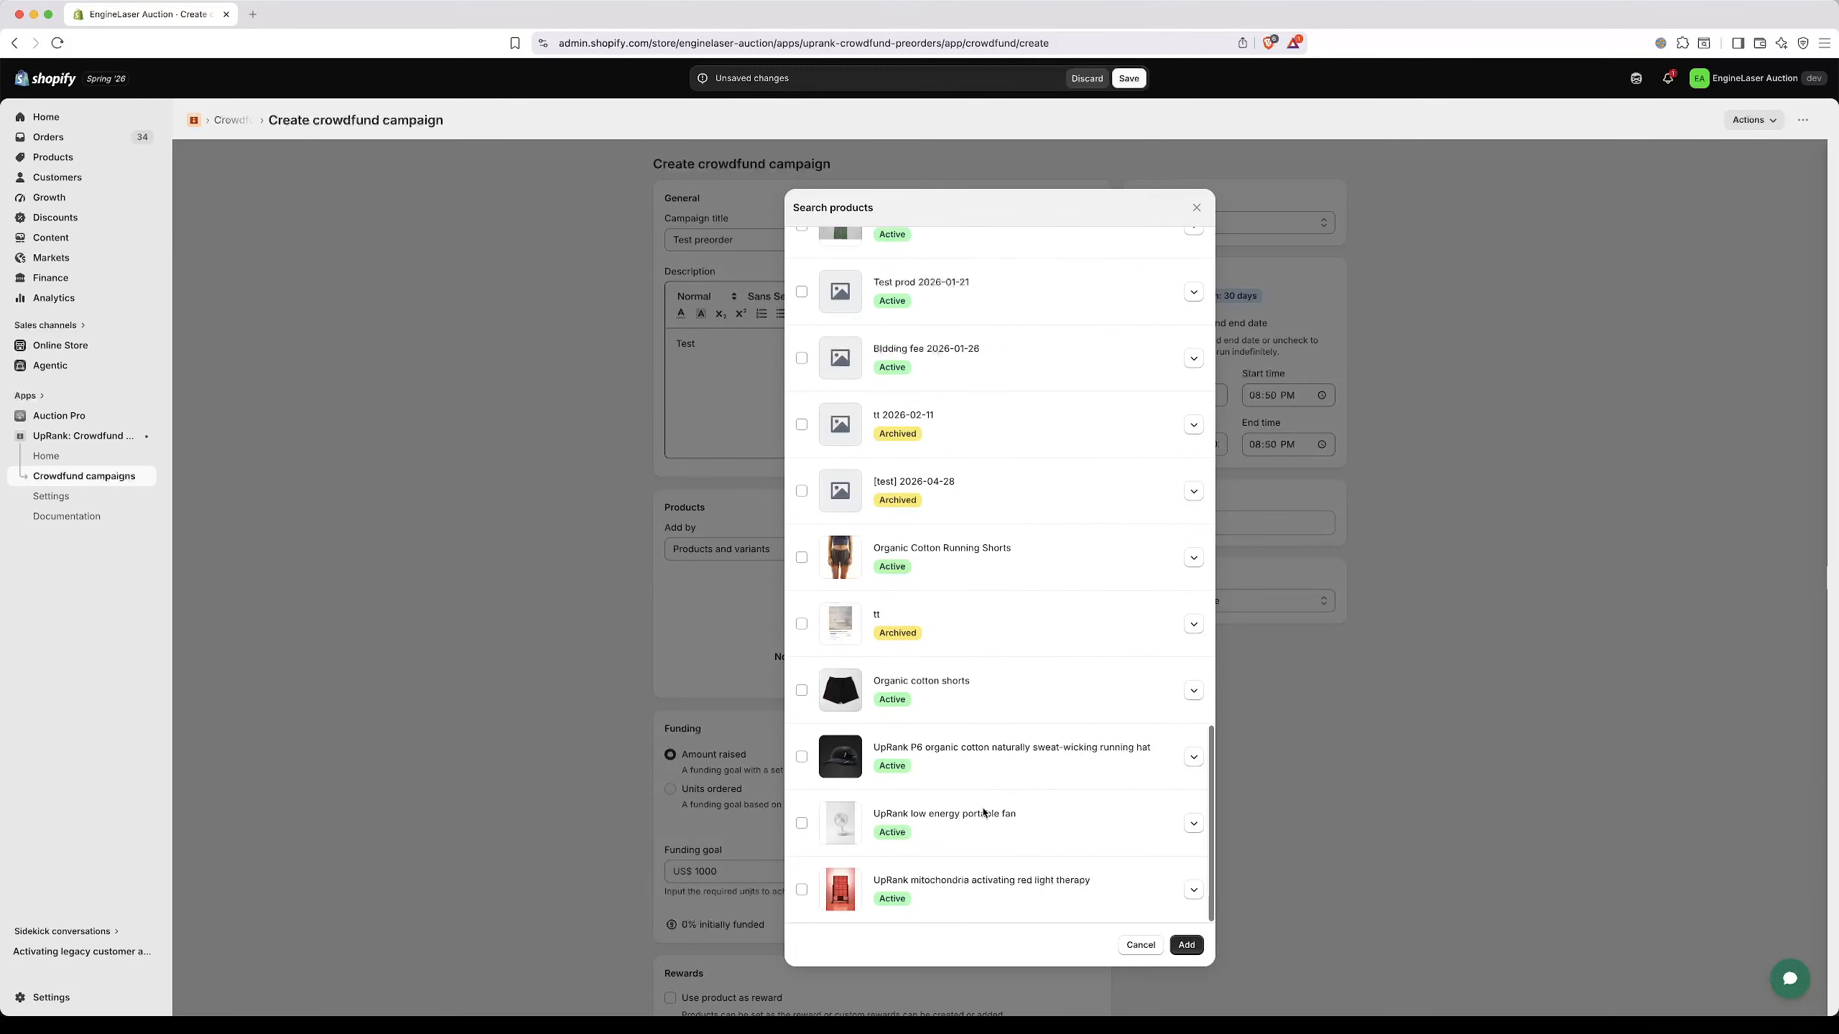
pyautogui.click(803, 890)
pyautogui.click(1195, 947)
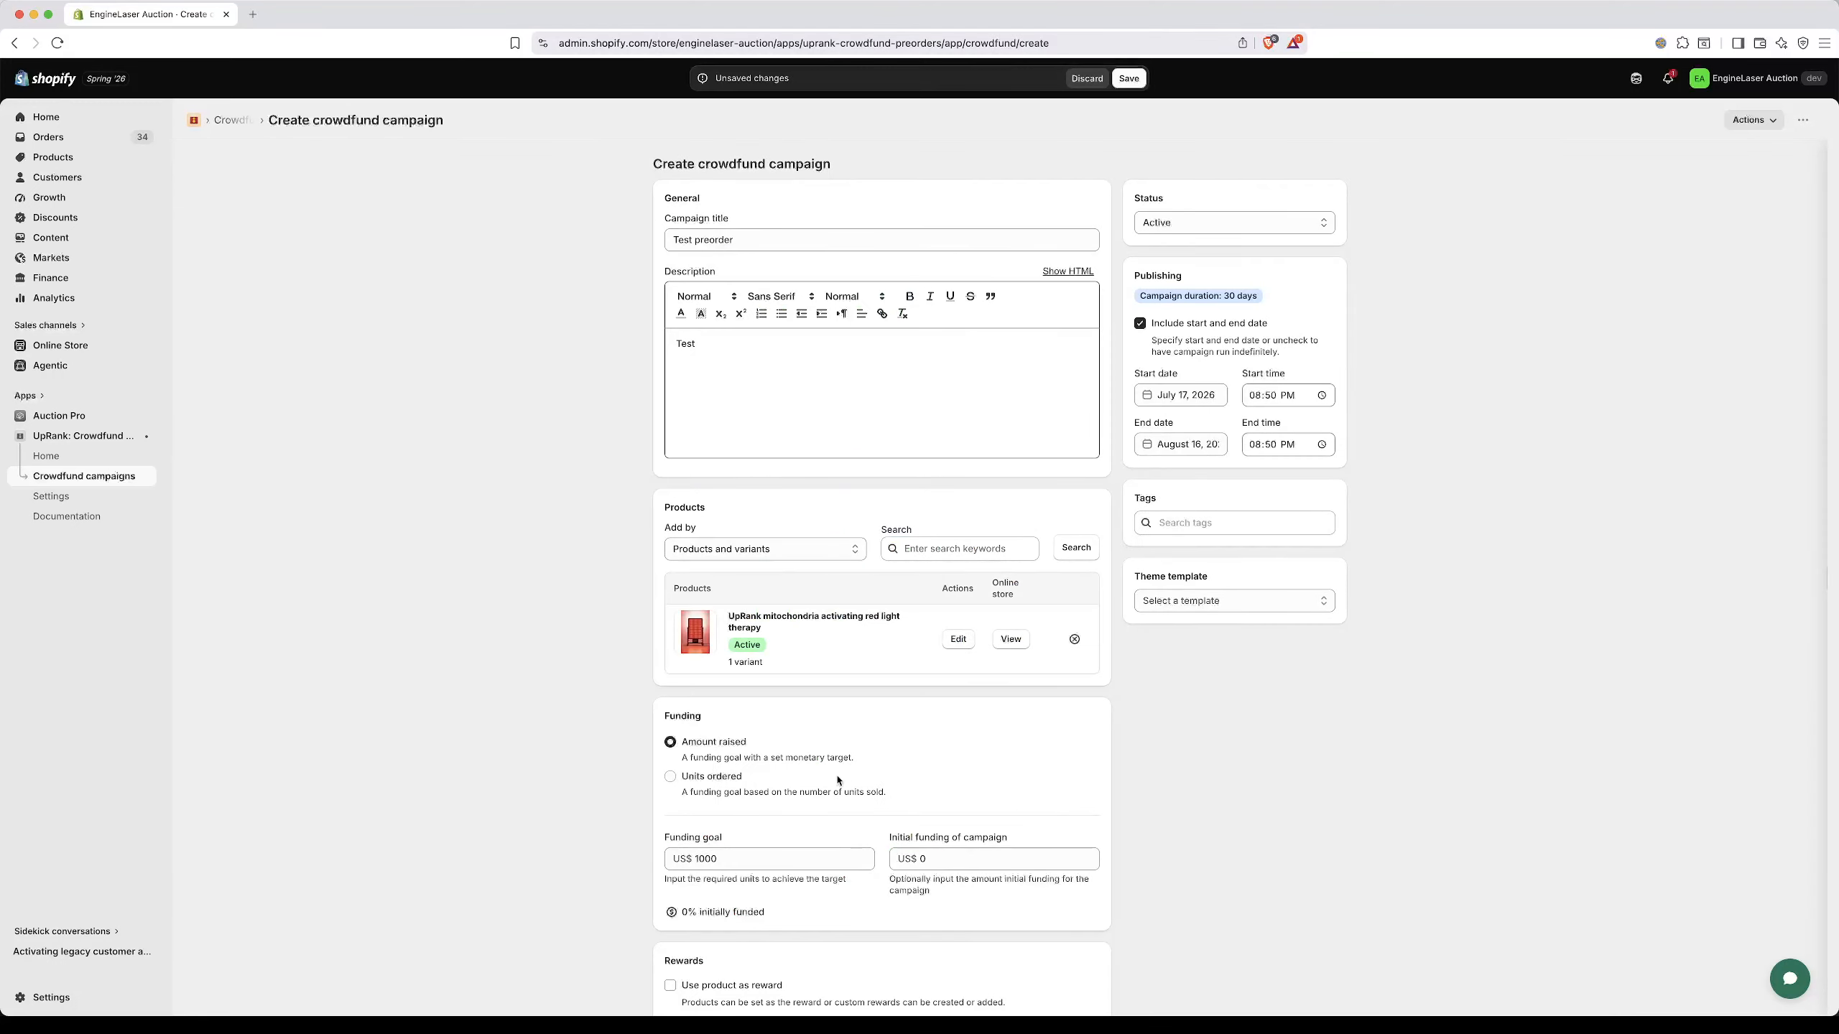
# Use the product as the reward and offer it as a preorder with a 50% percentage deposit charged at checkout.
pyautogui.scroll(-2, 838, 780)
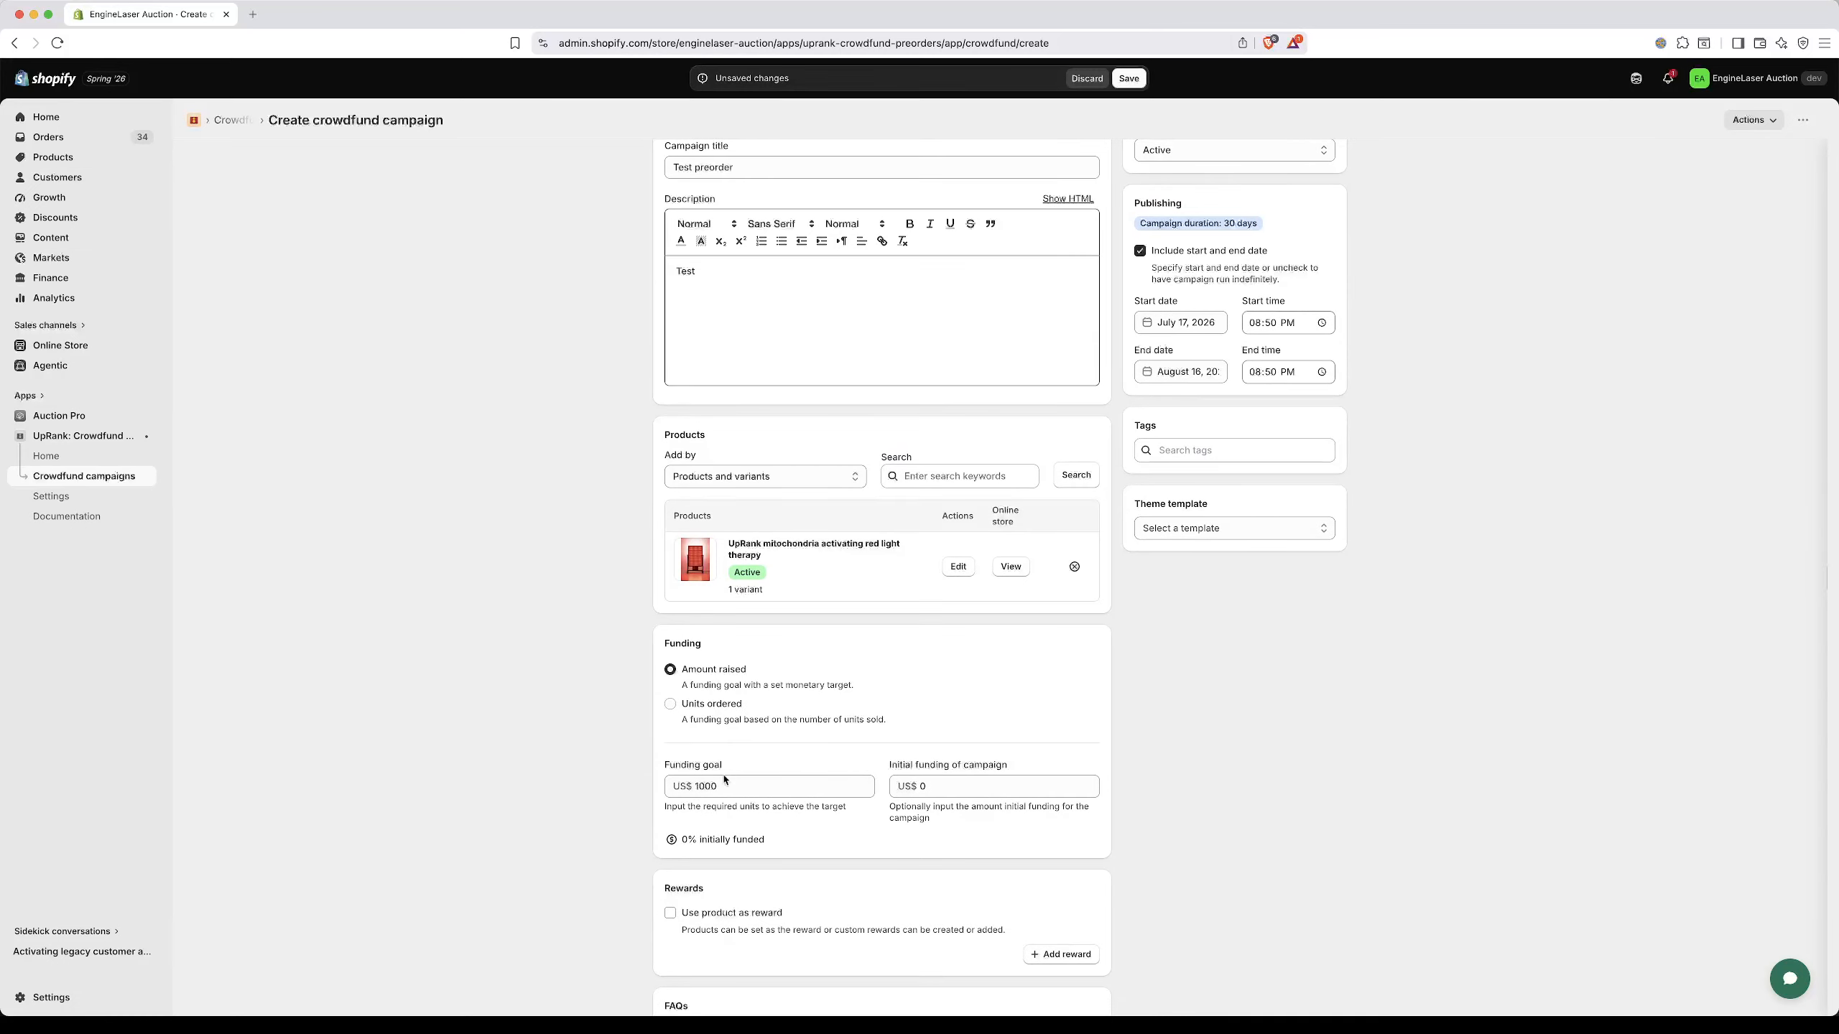
pyautogui.scroll(-3, 724, 779)
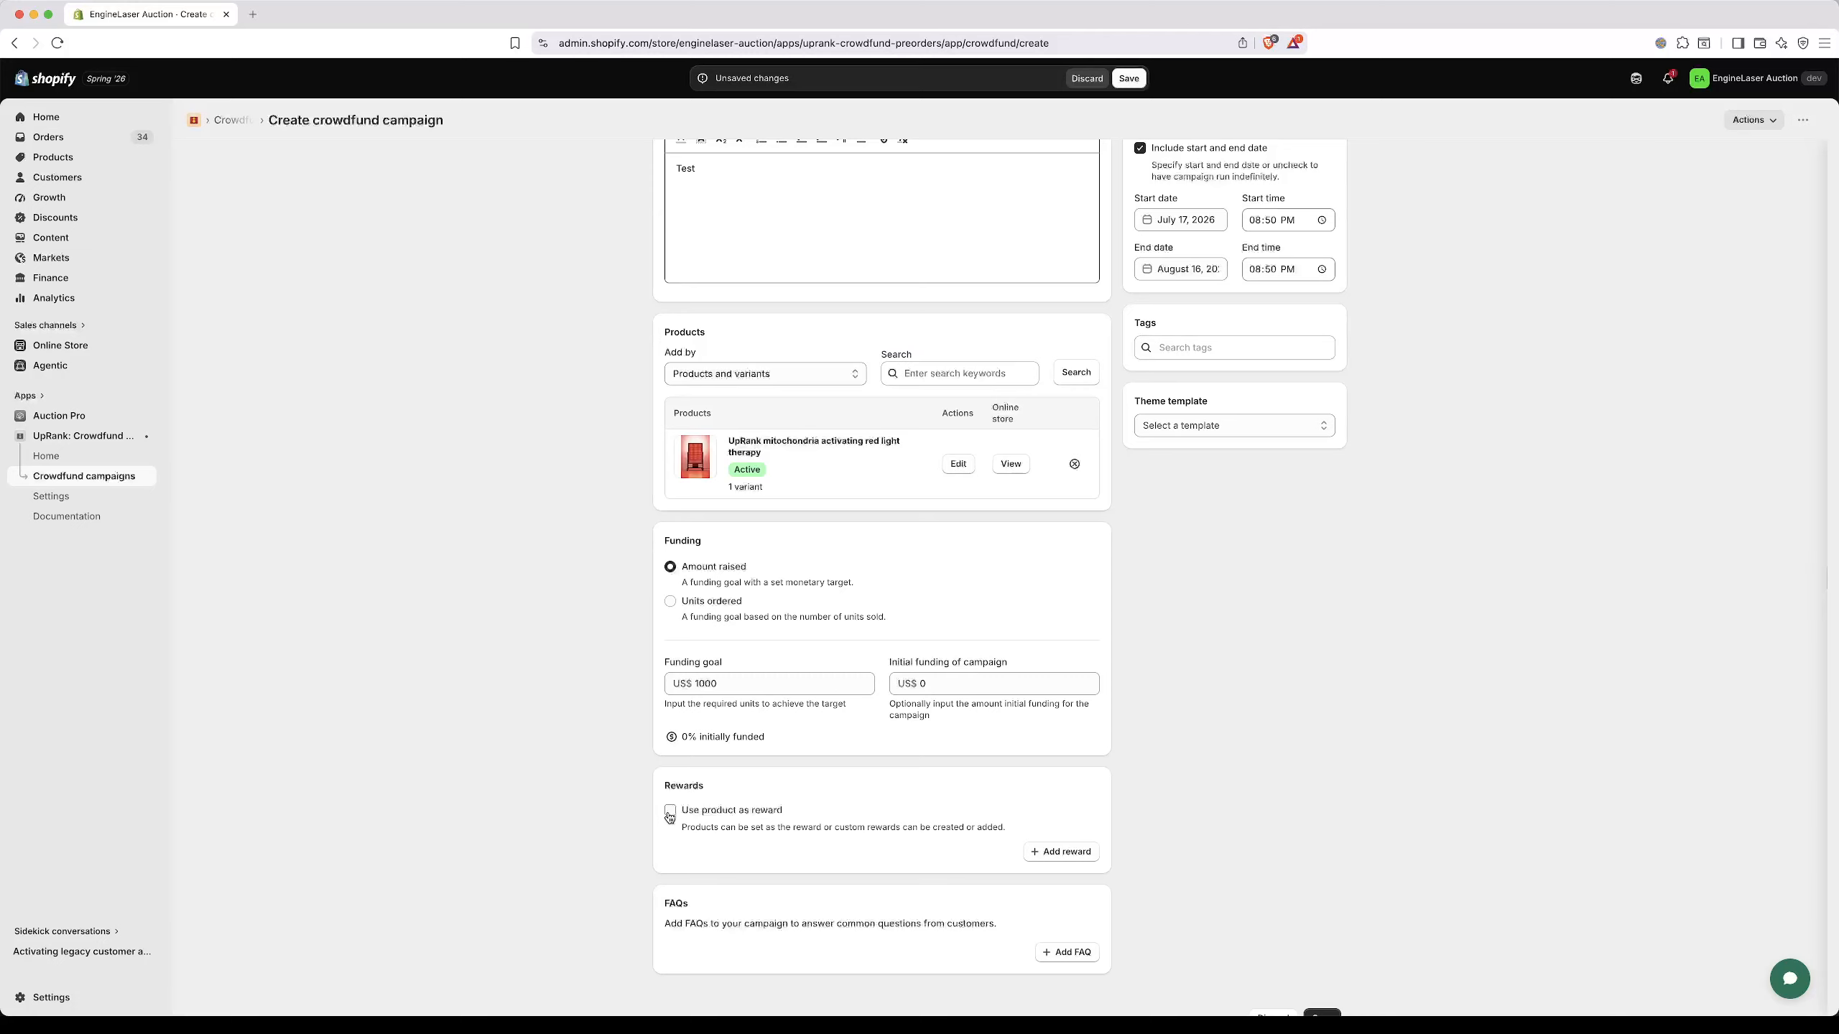
pyautogui.click(669, 814)
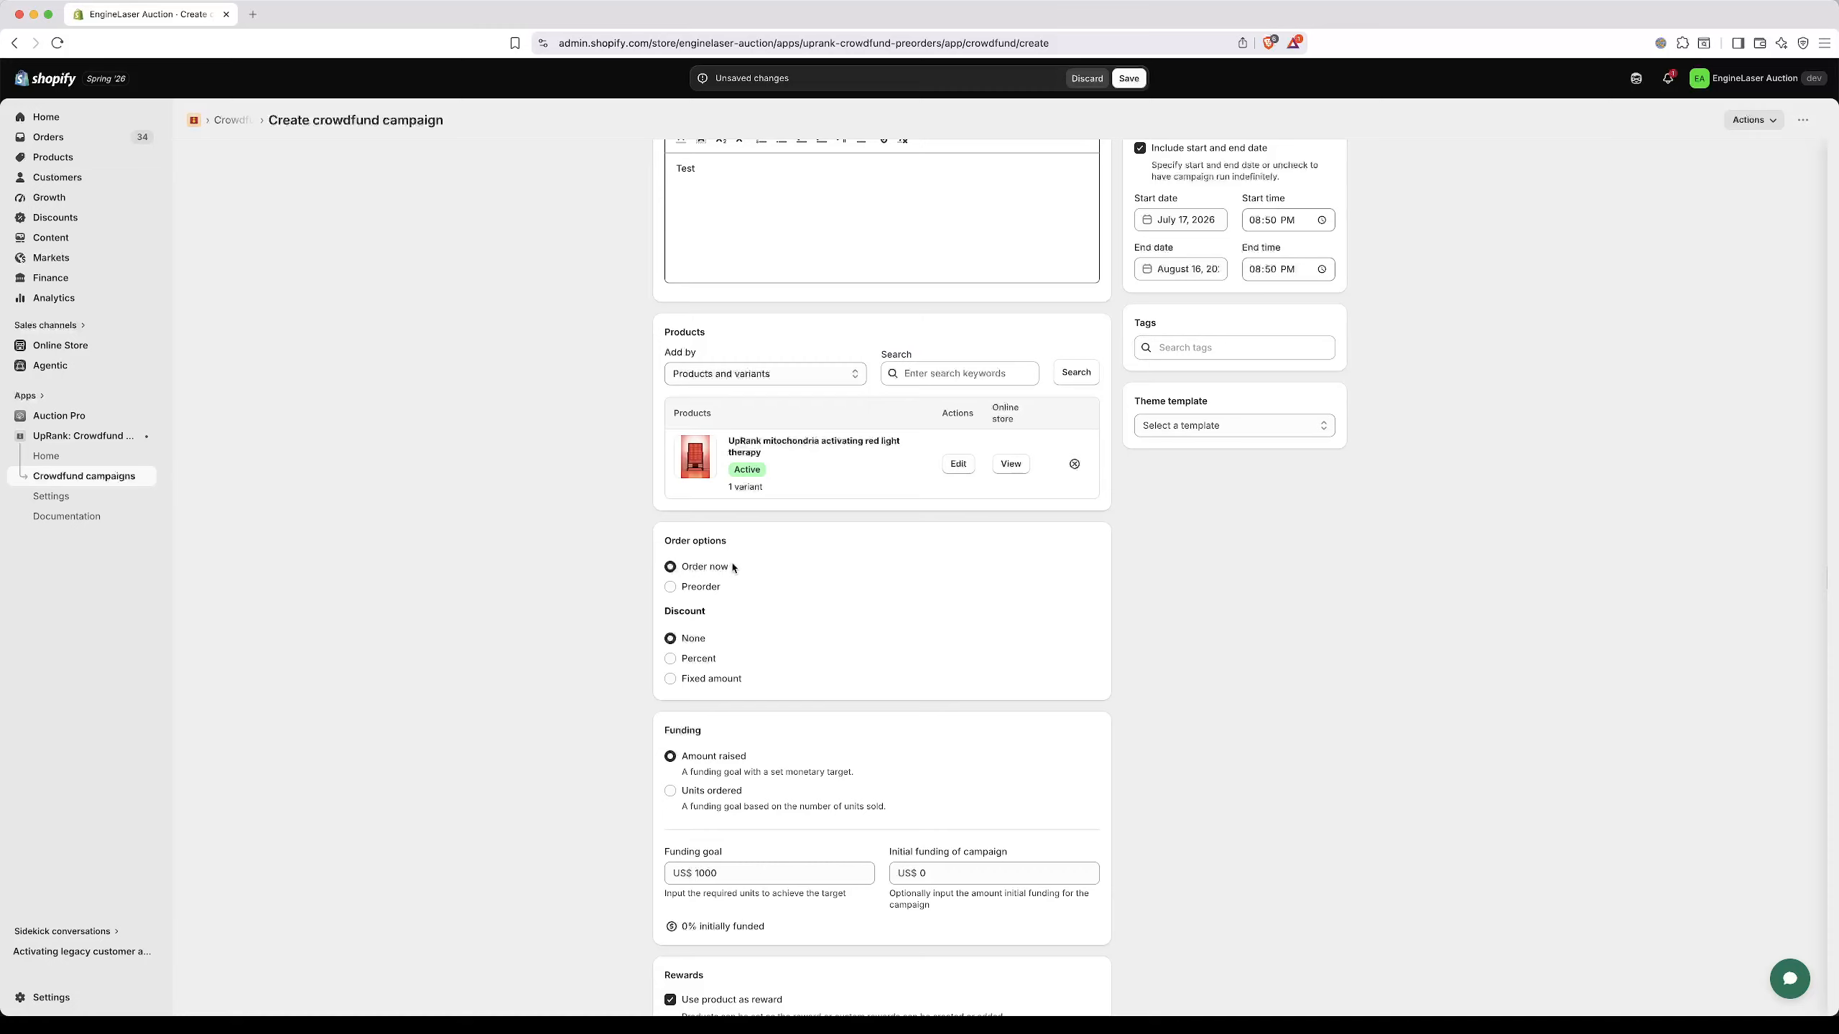
pyautogui.click(701, 587)
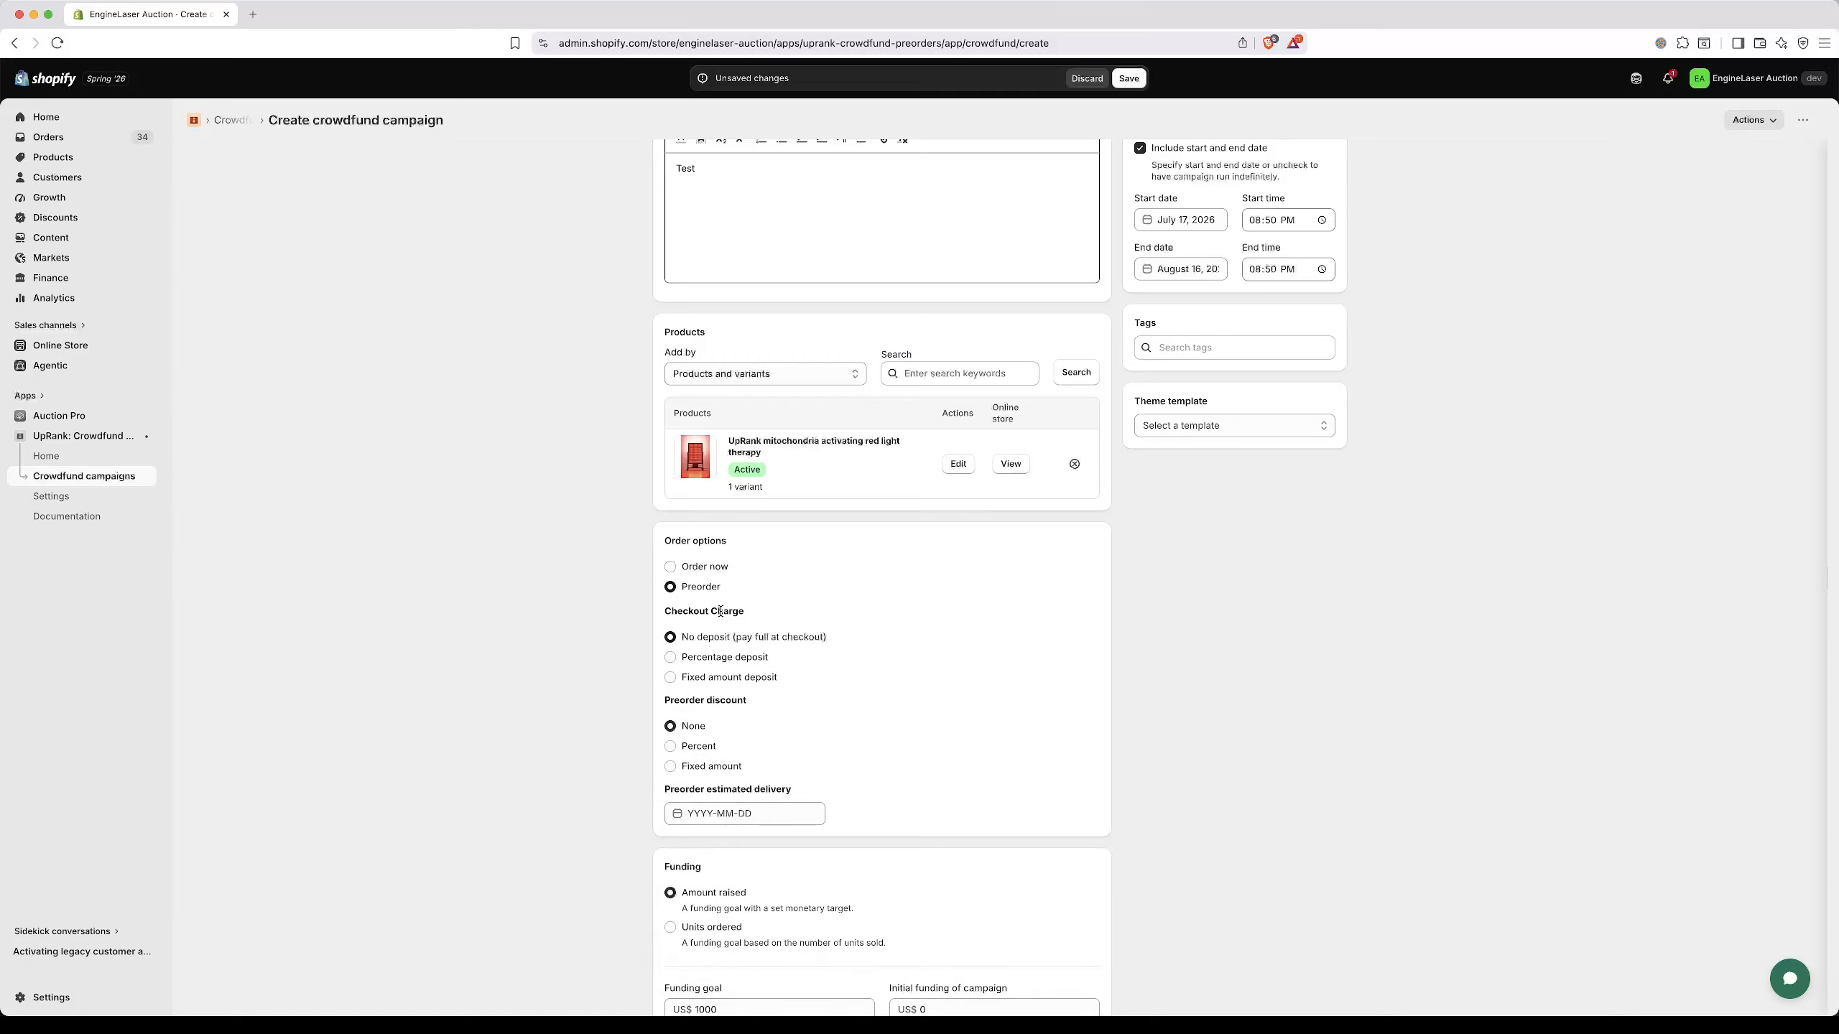
pyautogui.click(712, 658)
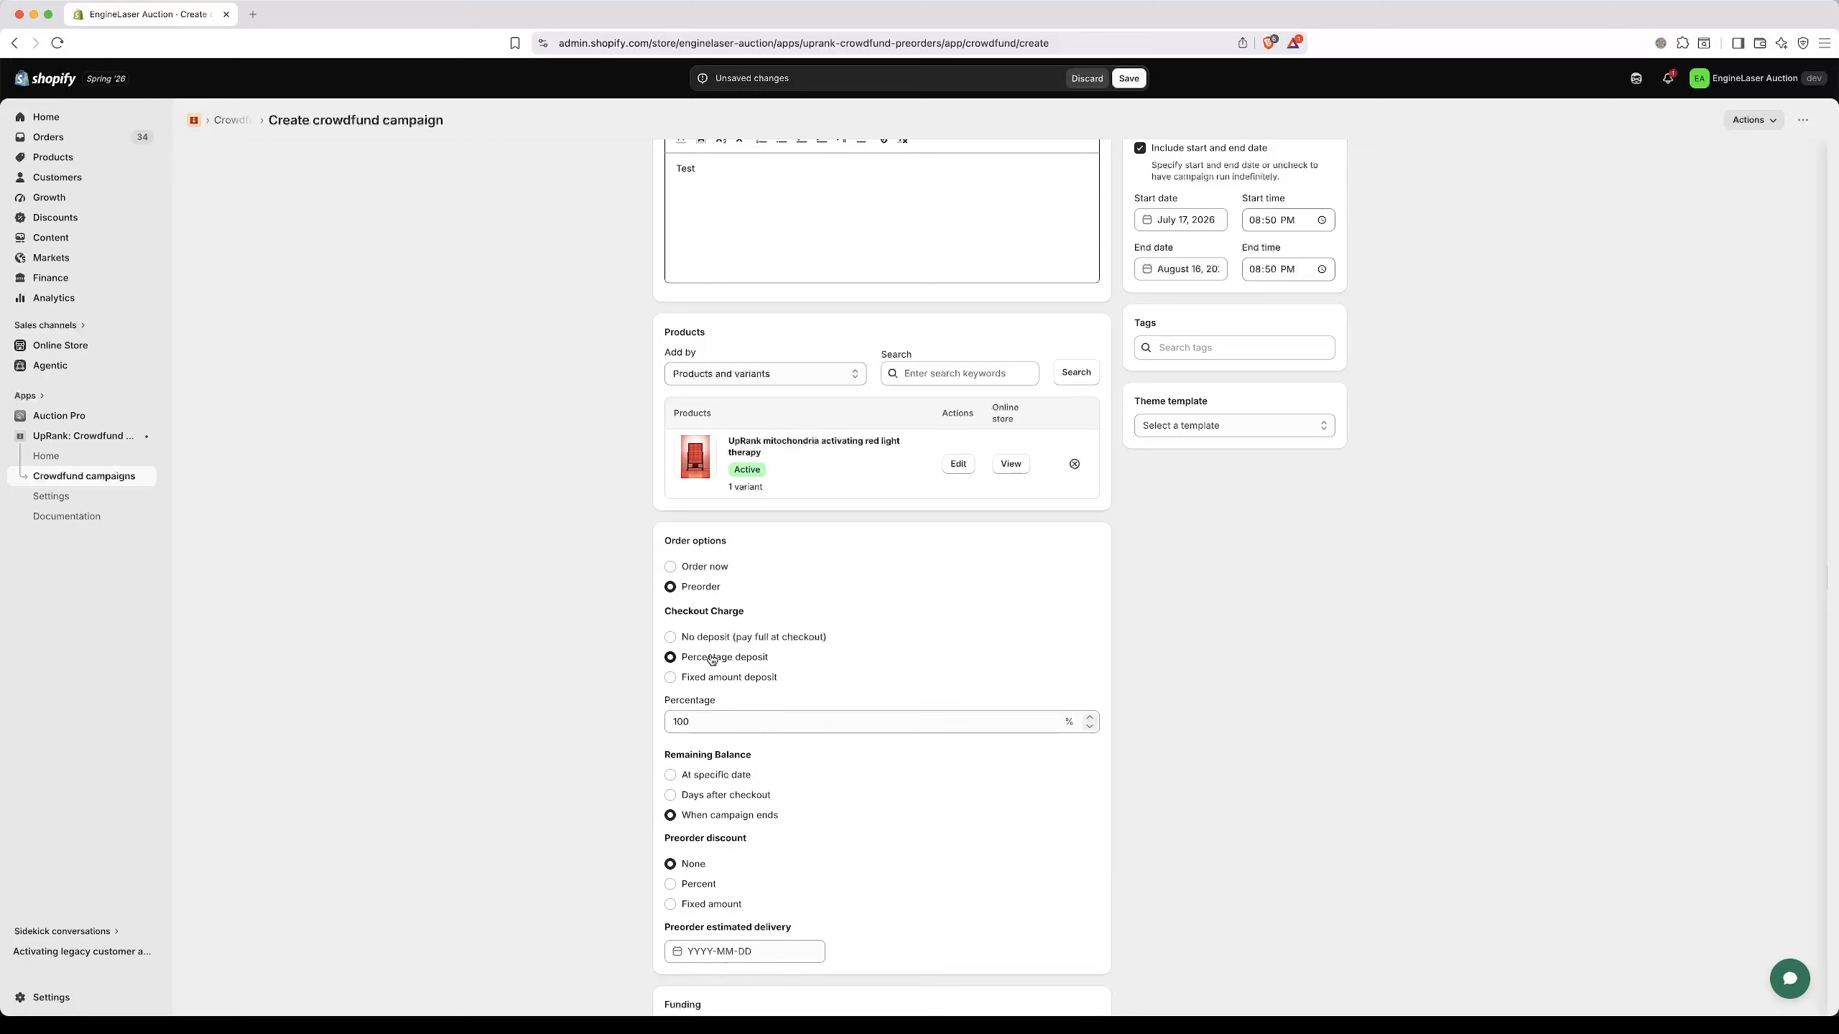
pyautogui.click(720, 716)
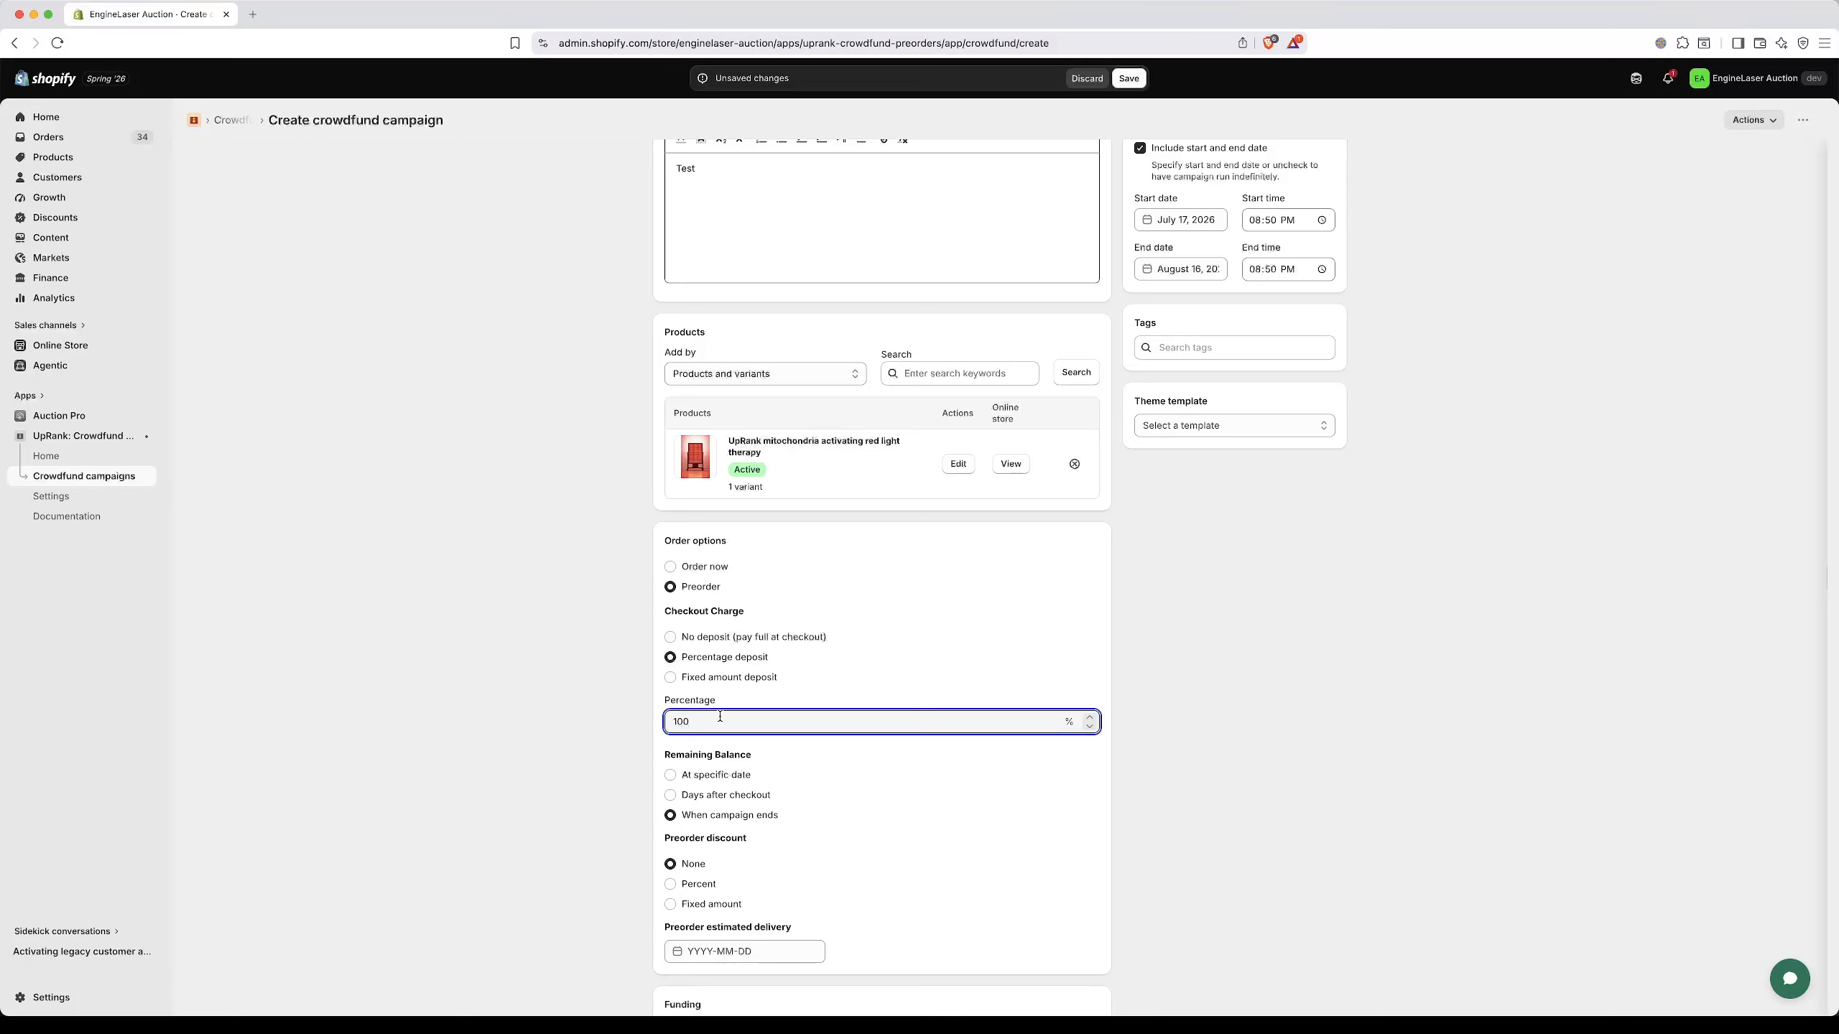
pyautogui.doubleClick(720, 717)
pyautogui.write('50')
# Check the campaign's end date and set the preorder estimated delivery to July 31, 2026.
pyautogui.click(1203, 266)
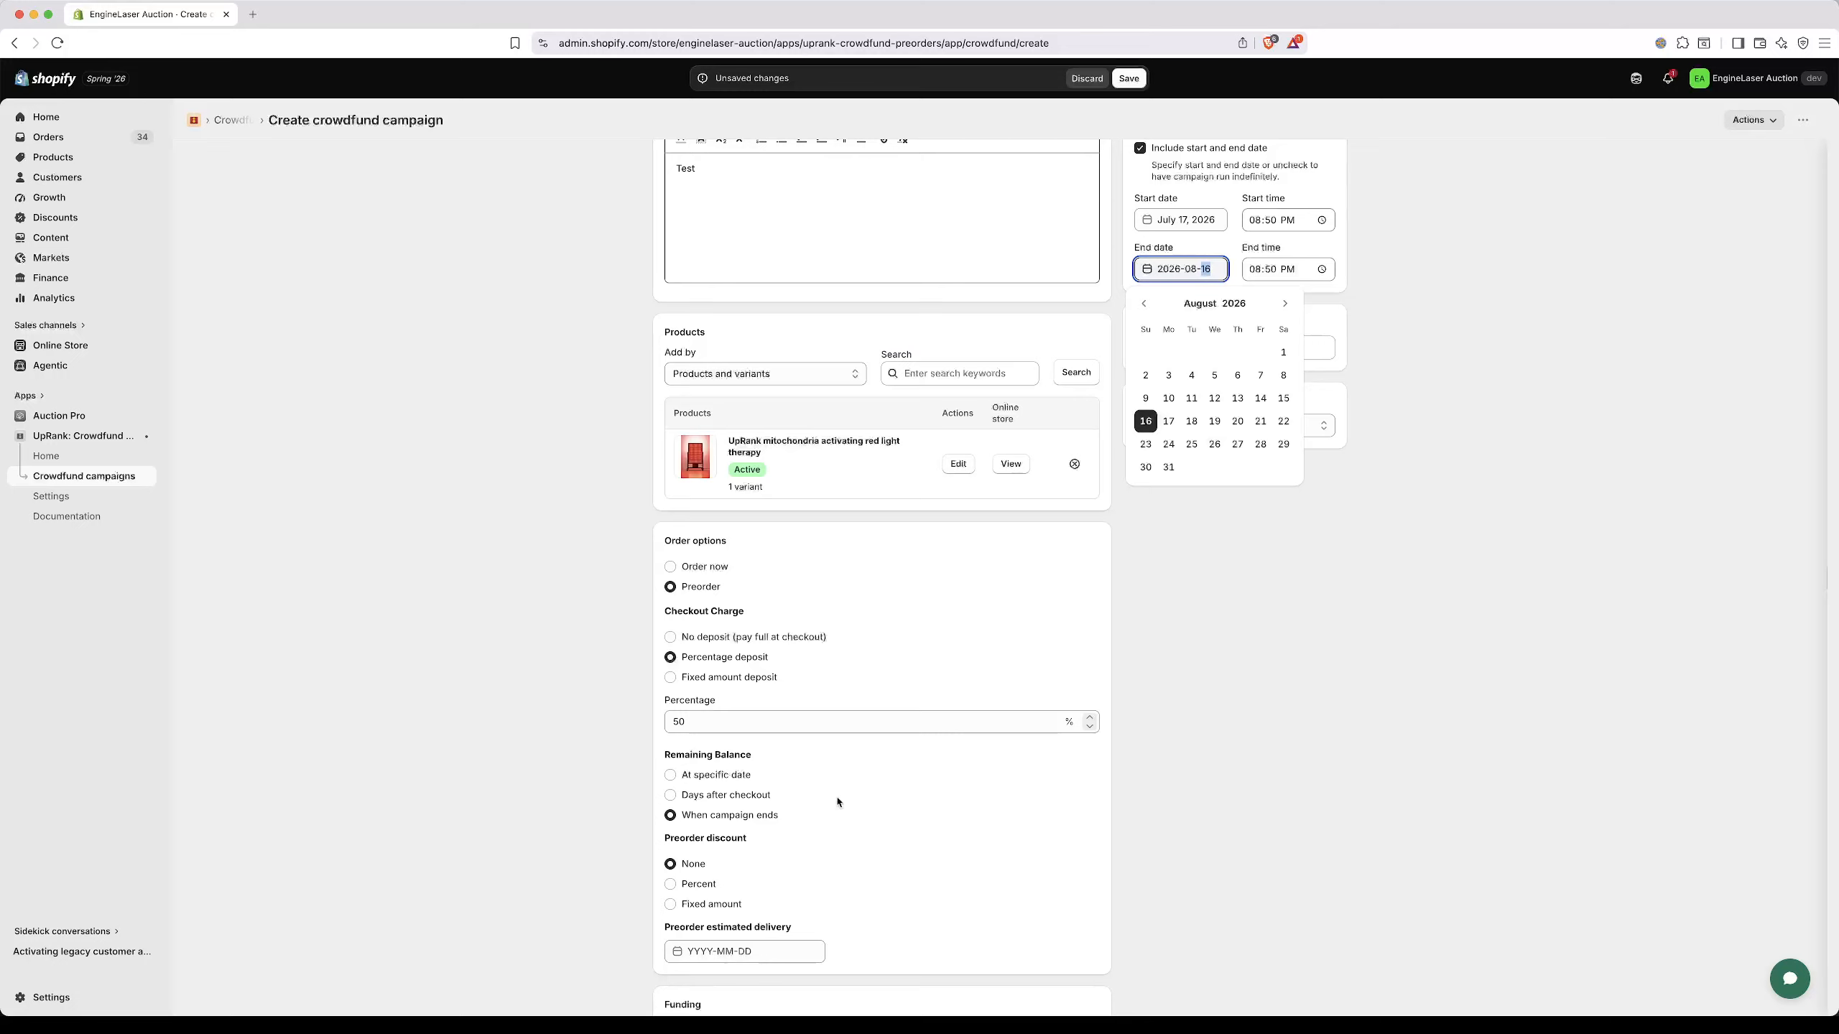
pyautogui.click(843, 842)
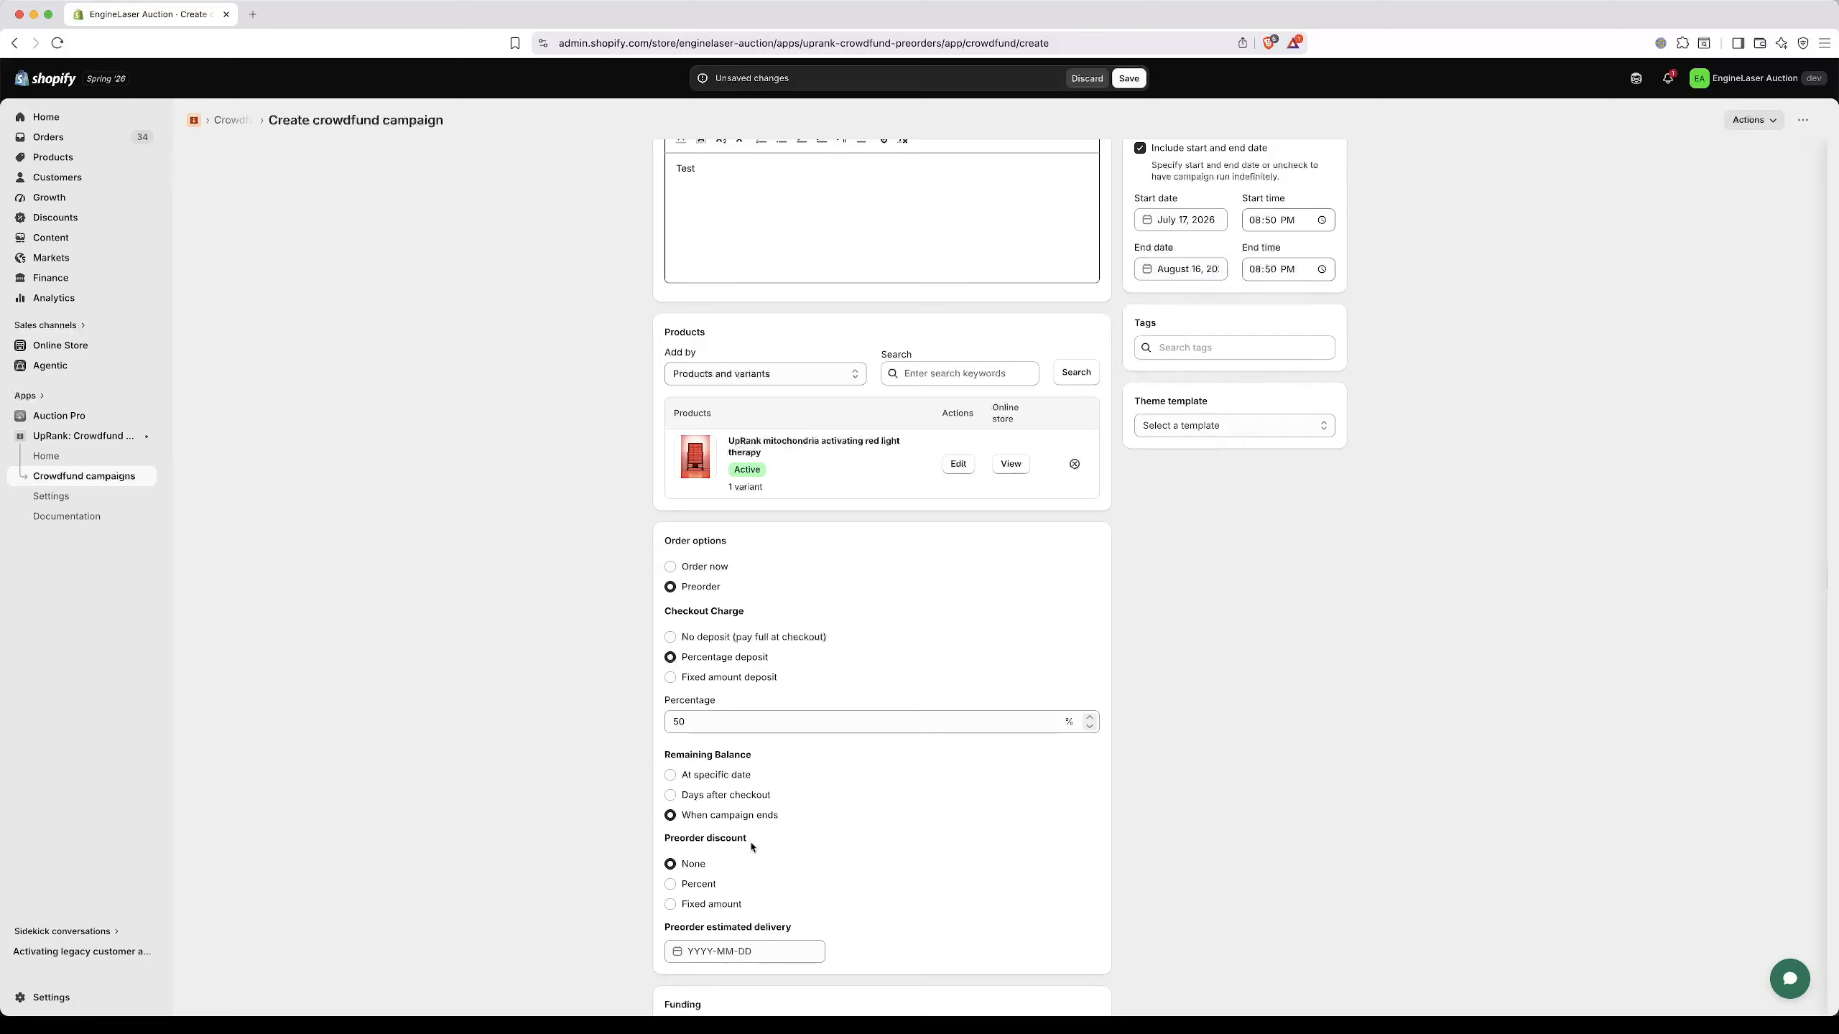
pyautogui.click(741, 953)
pyautogui.scroll(-3, 927, 887)
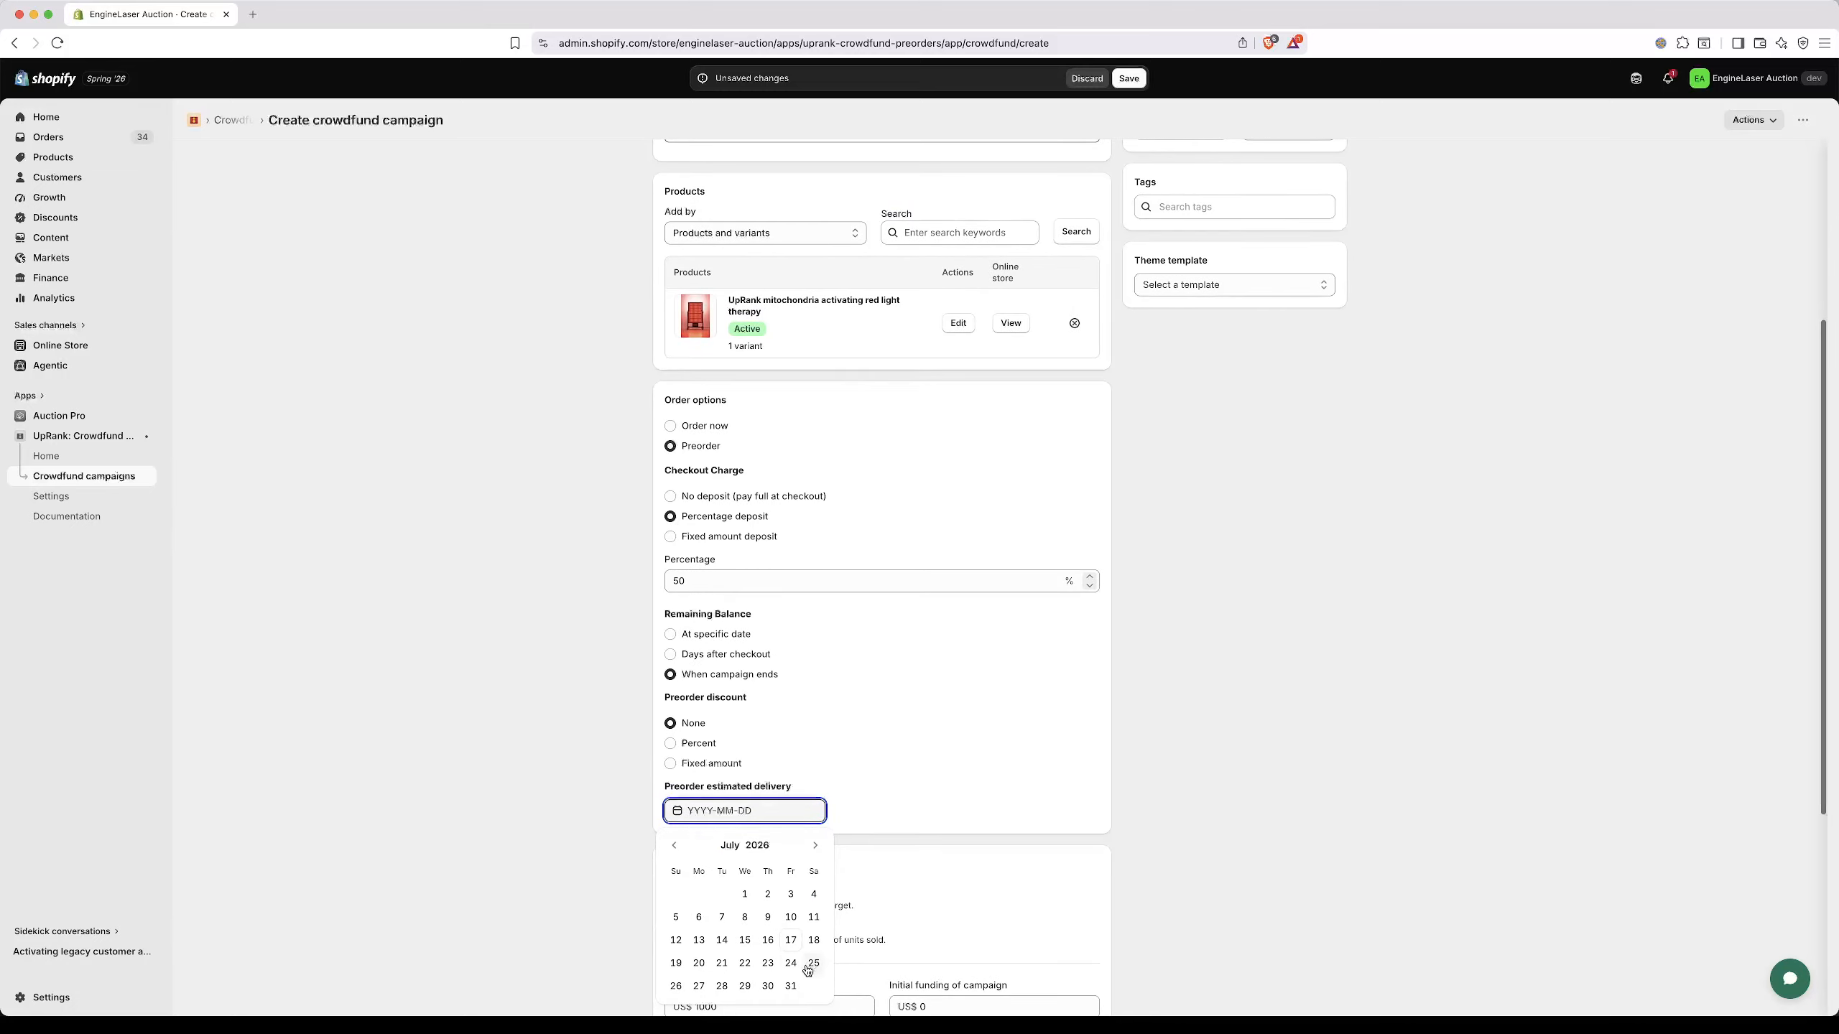
pyautogui.click(791, 986)
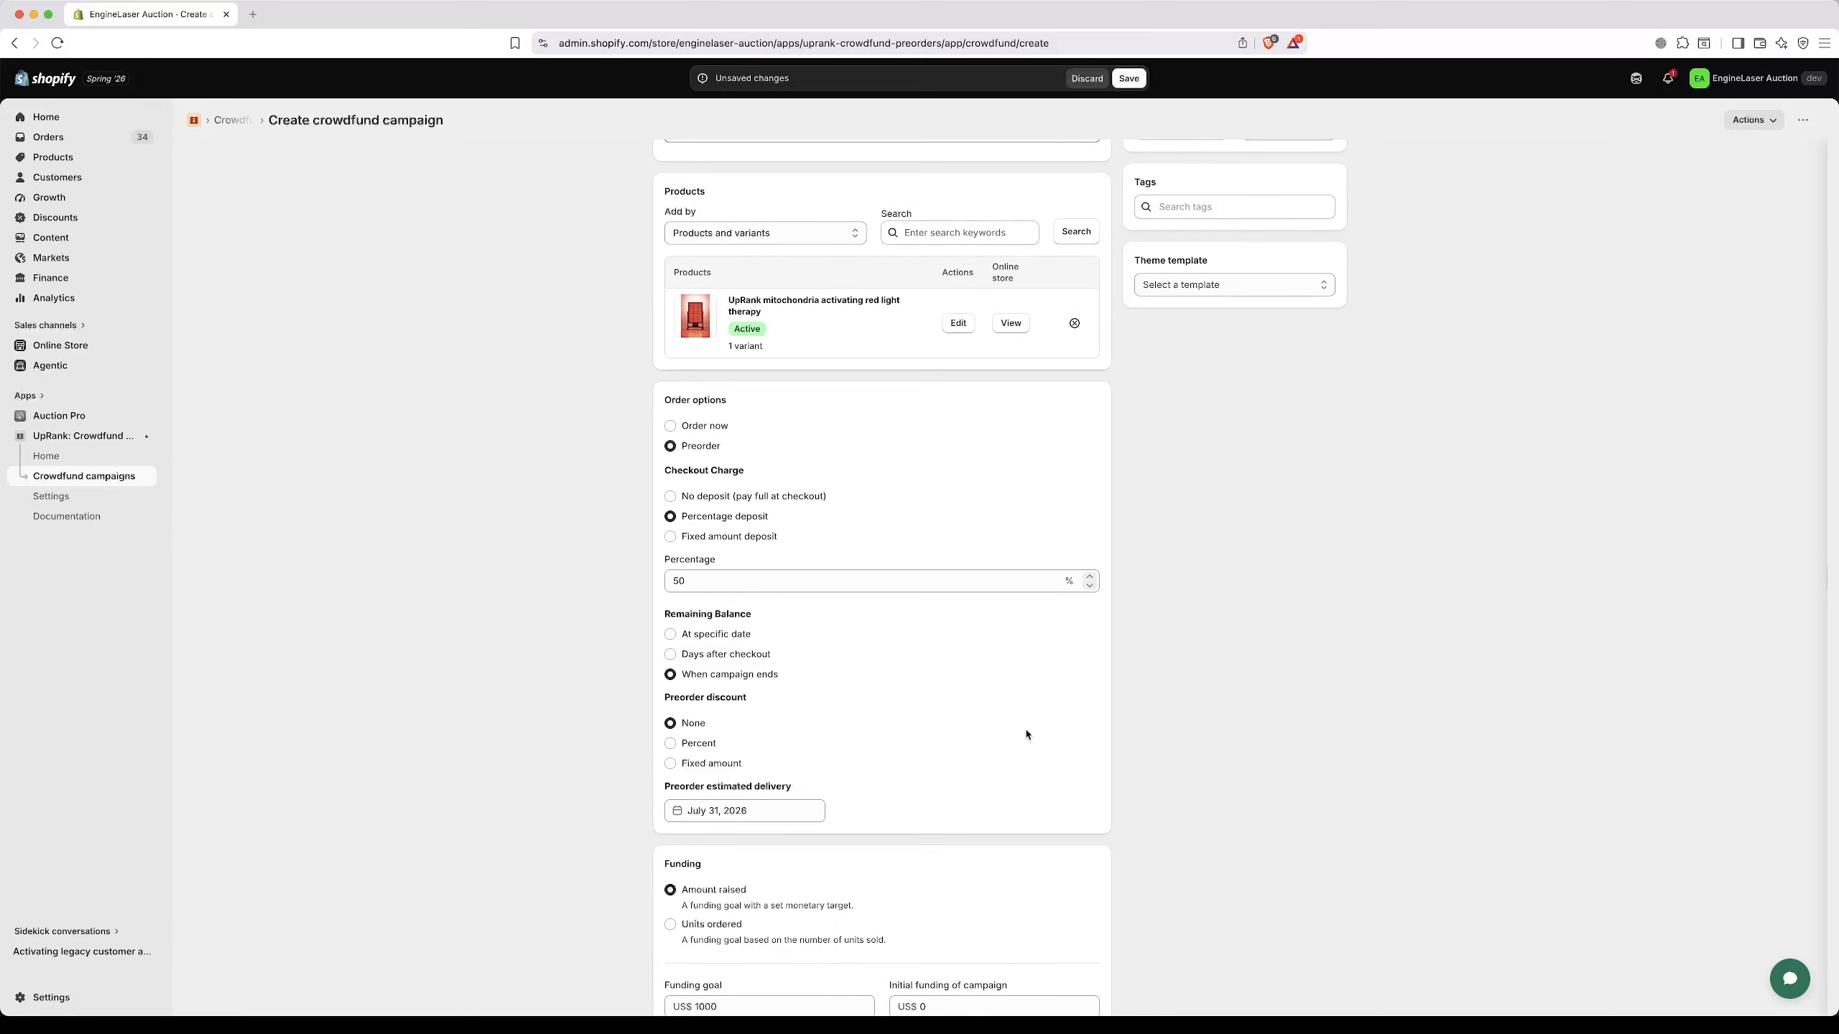
# Assign the theme template templates/product.crowdfund.json to the campaign and save it.
pyautogui.scroll(-2, 1026, 735)
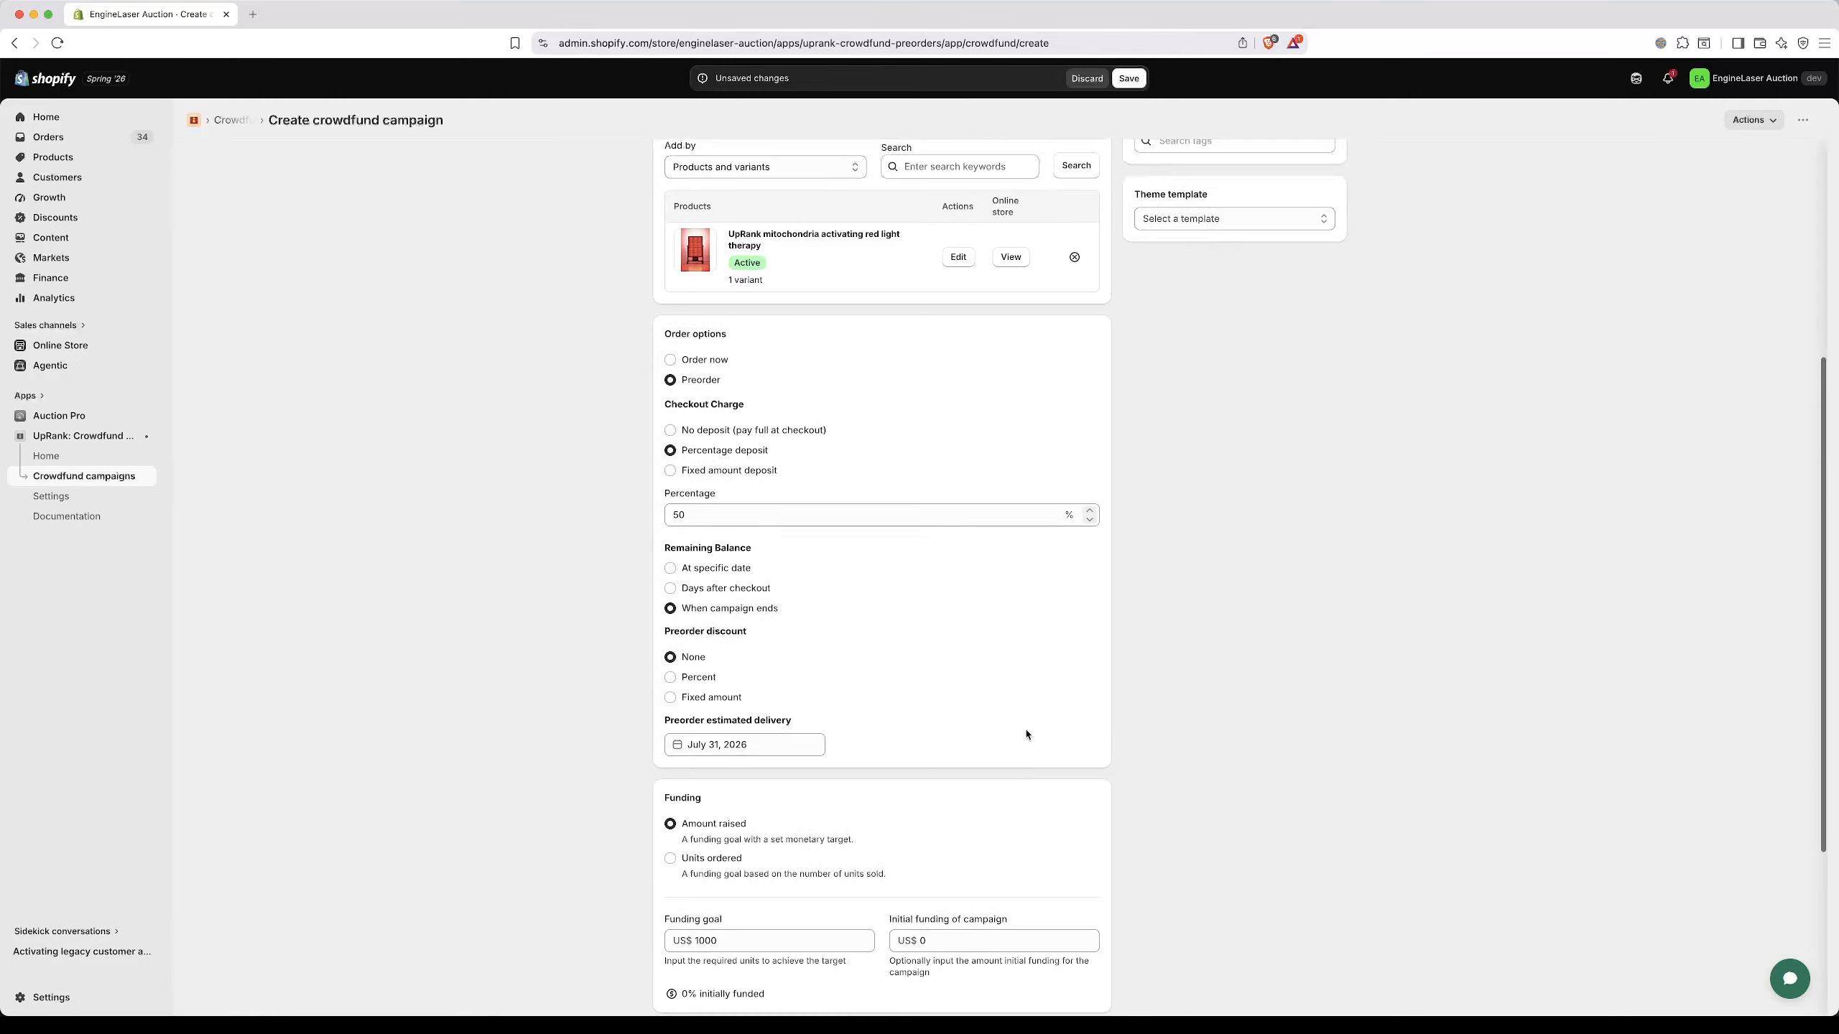
pyautogui.scroll(10, 1026, 735)
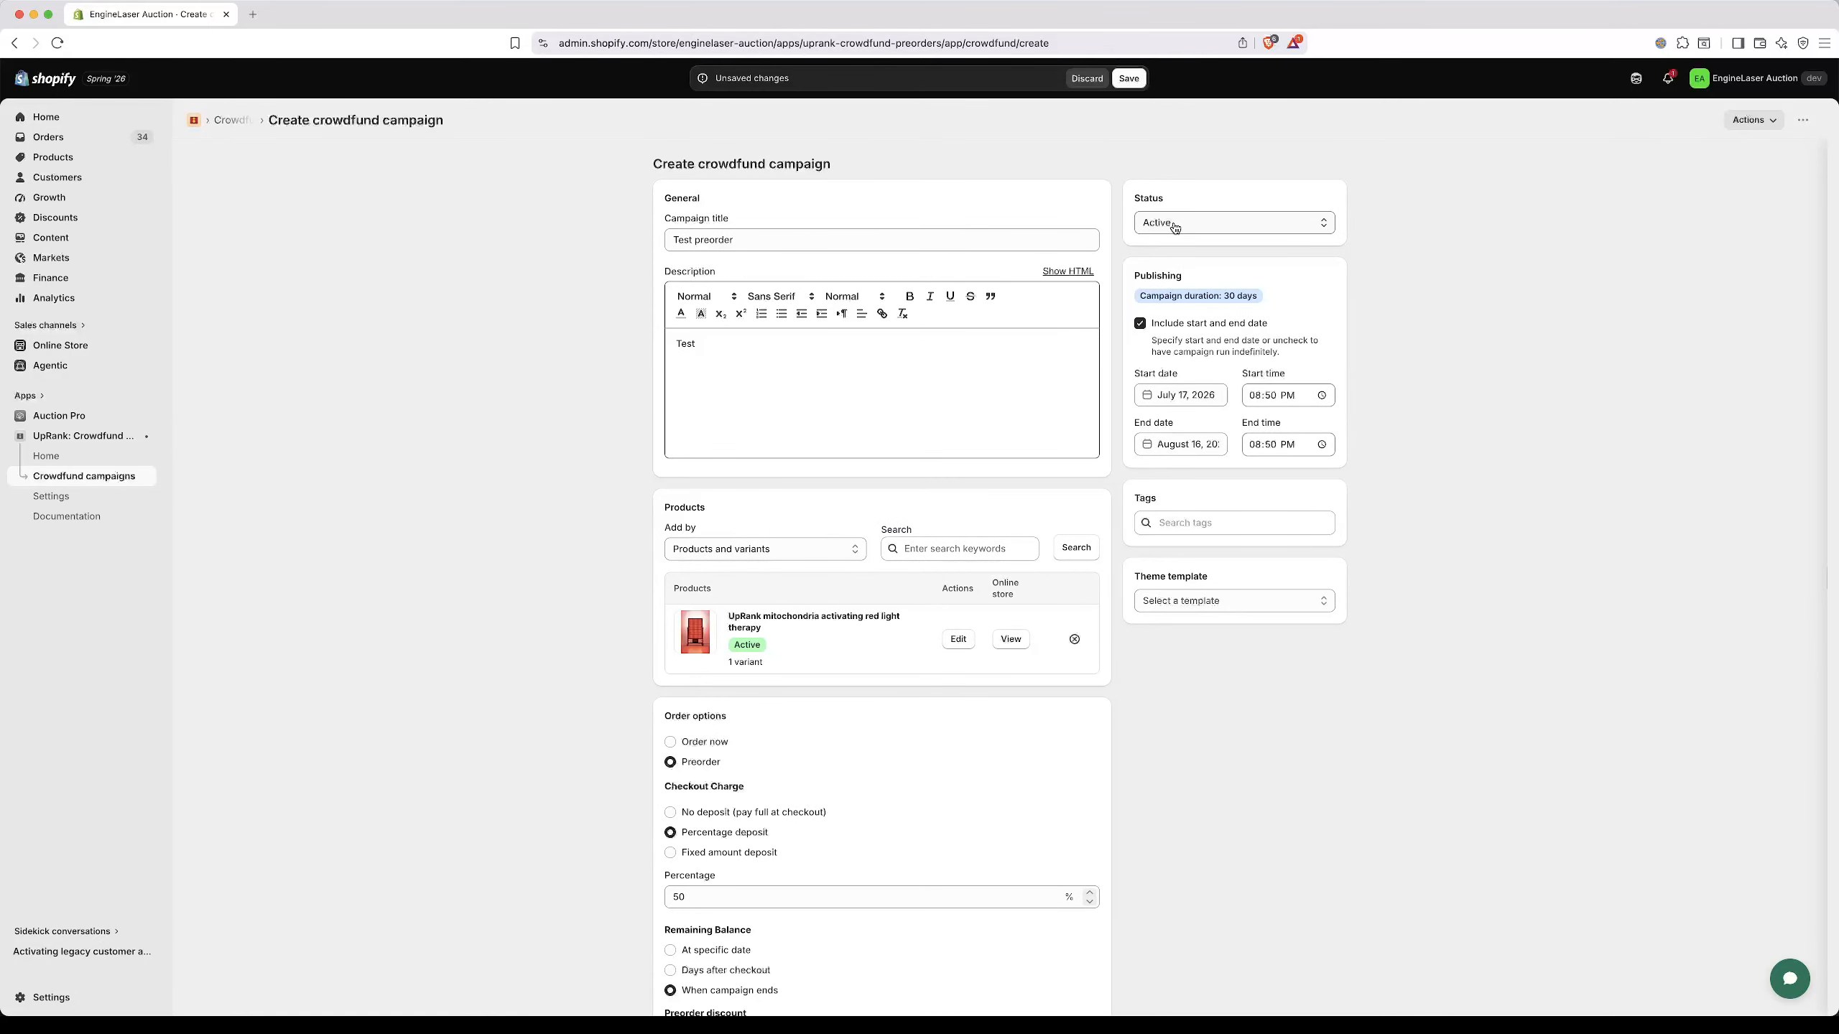
pyautogui.click(1283, 604)
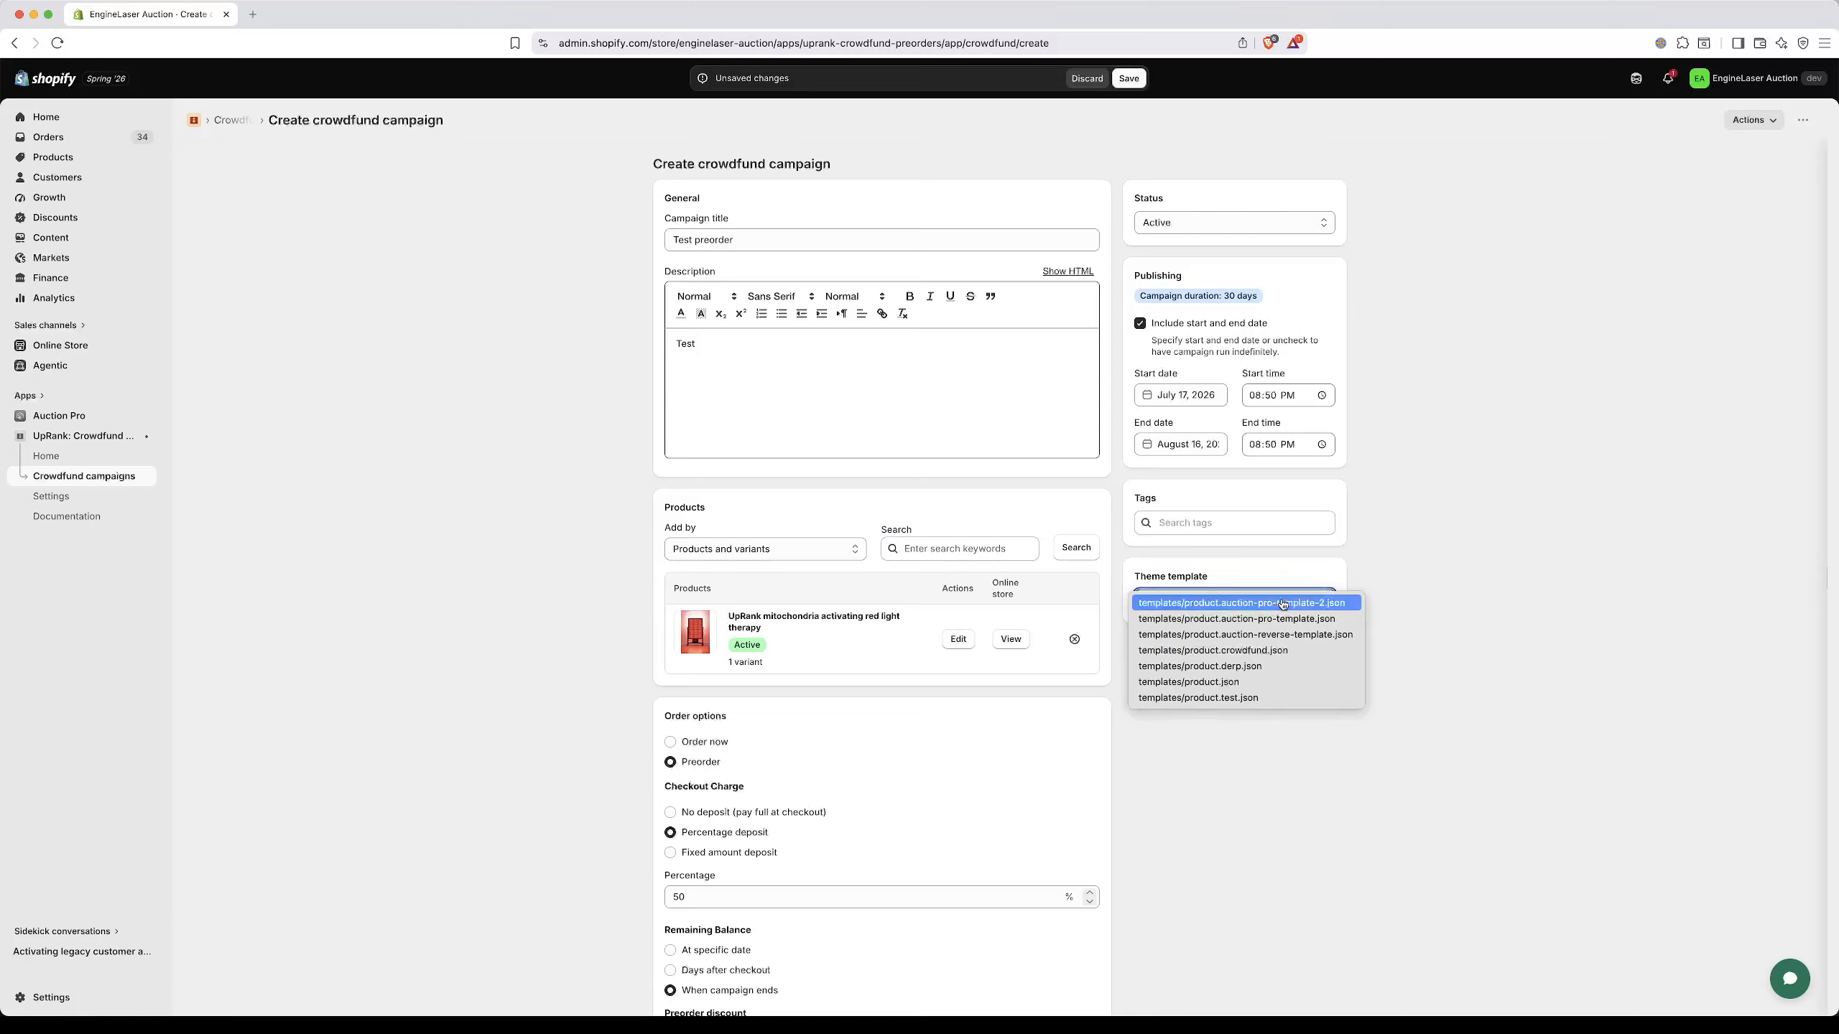
pyautogui.click(1263, 650)
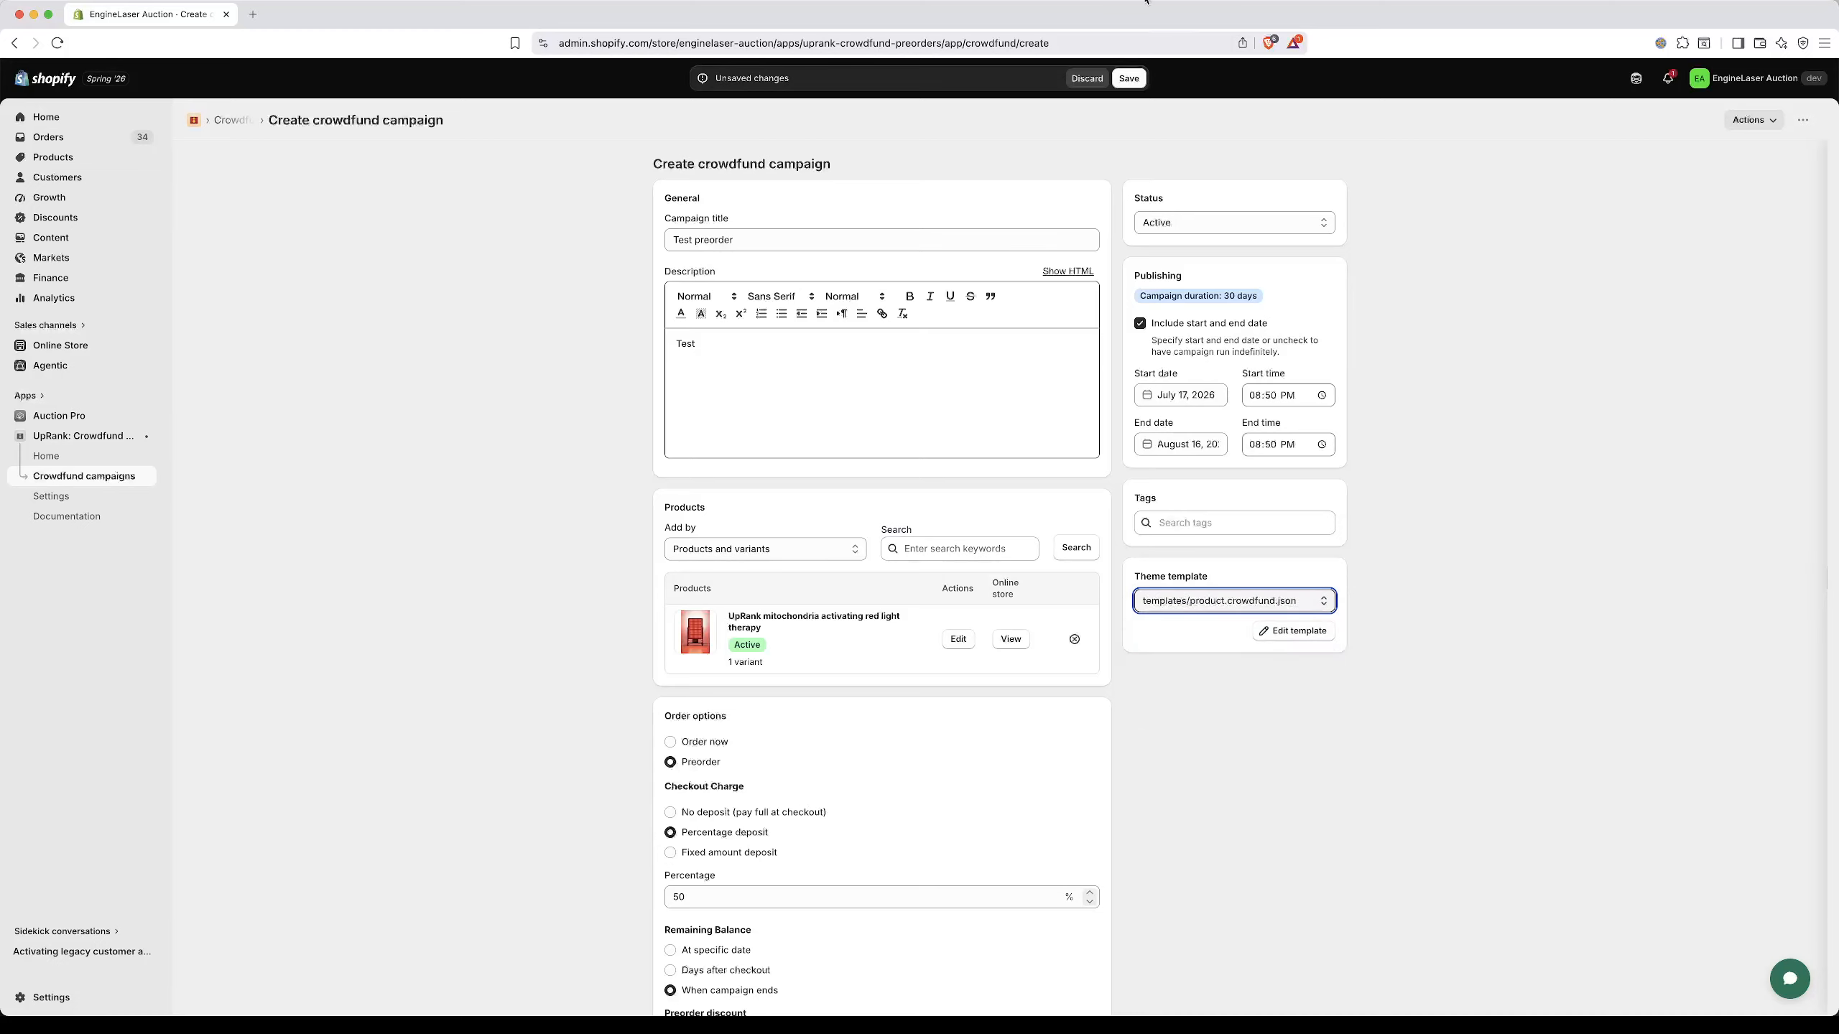
pyautogui.click(1130, 79)
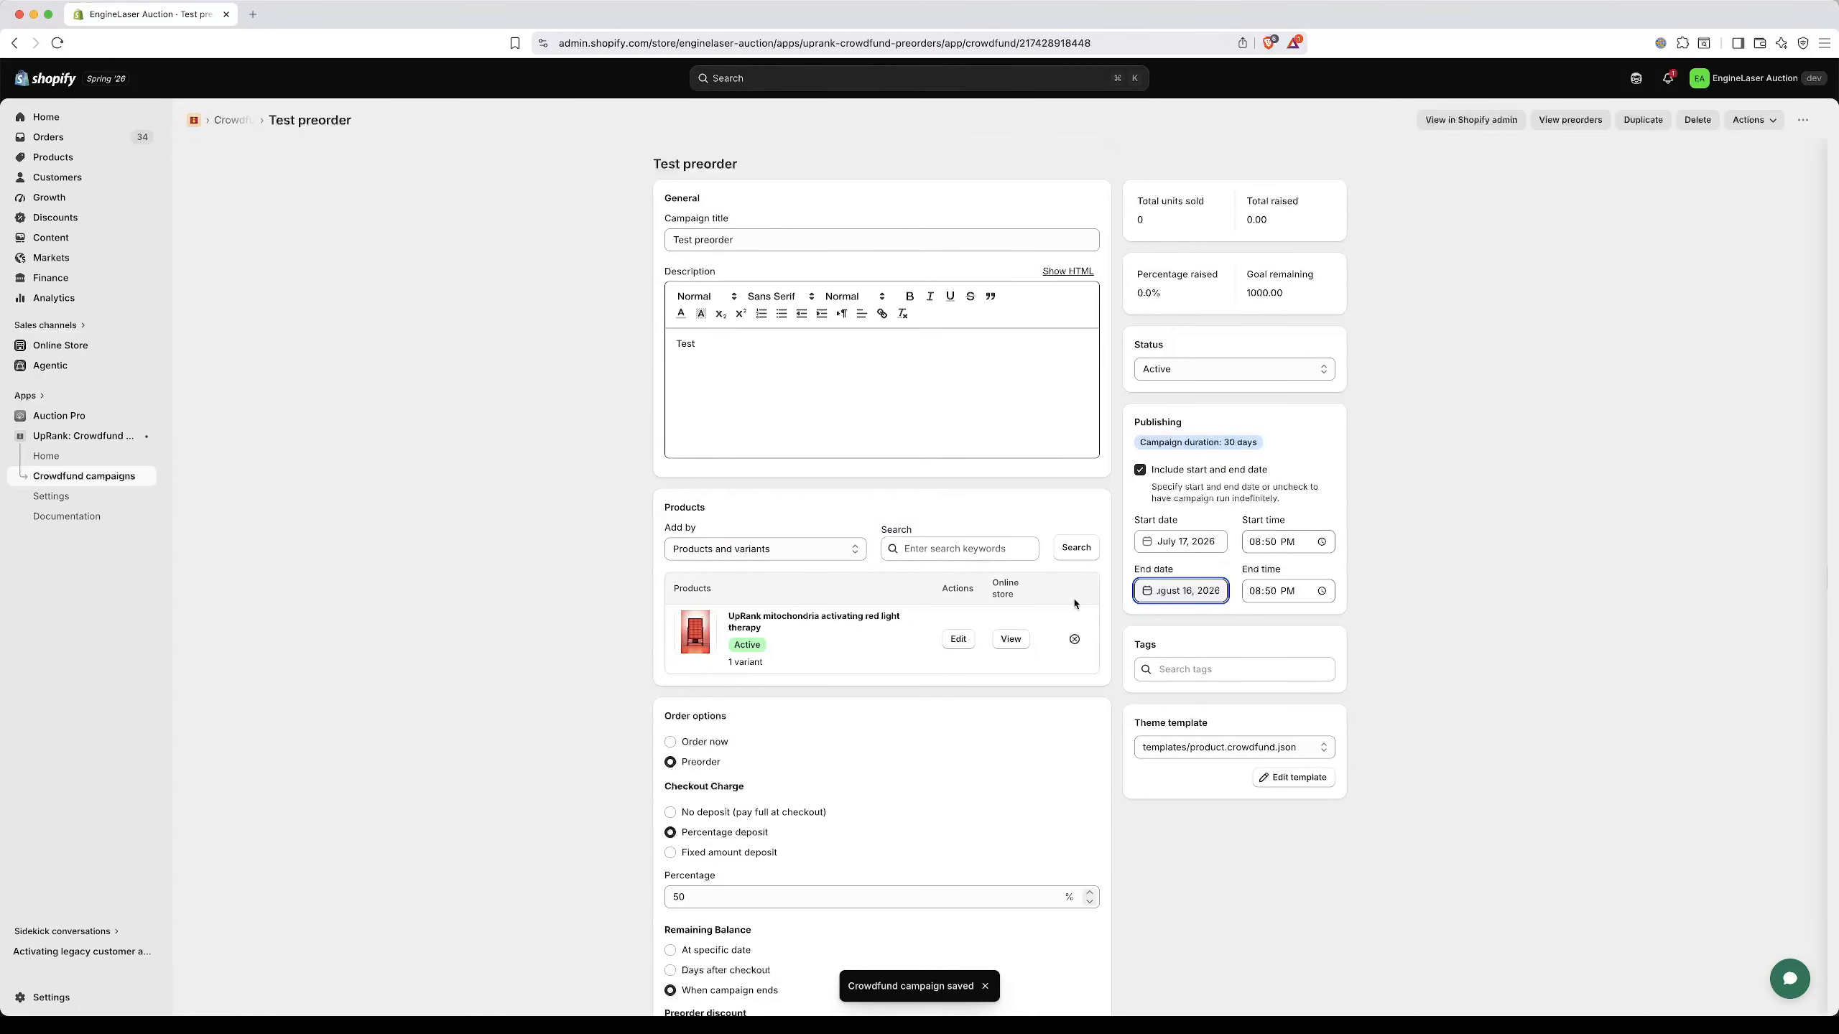
# View the campaign product in the online store, add one unit to the cart and proceed to checkout.
pyautogui.click(1010, 639)
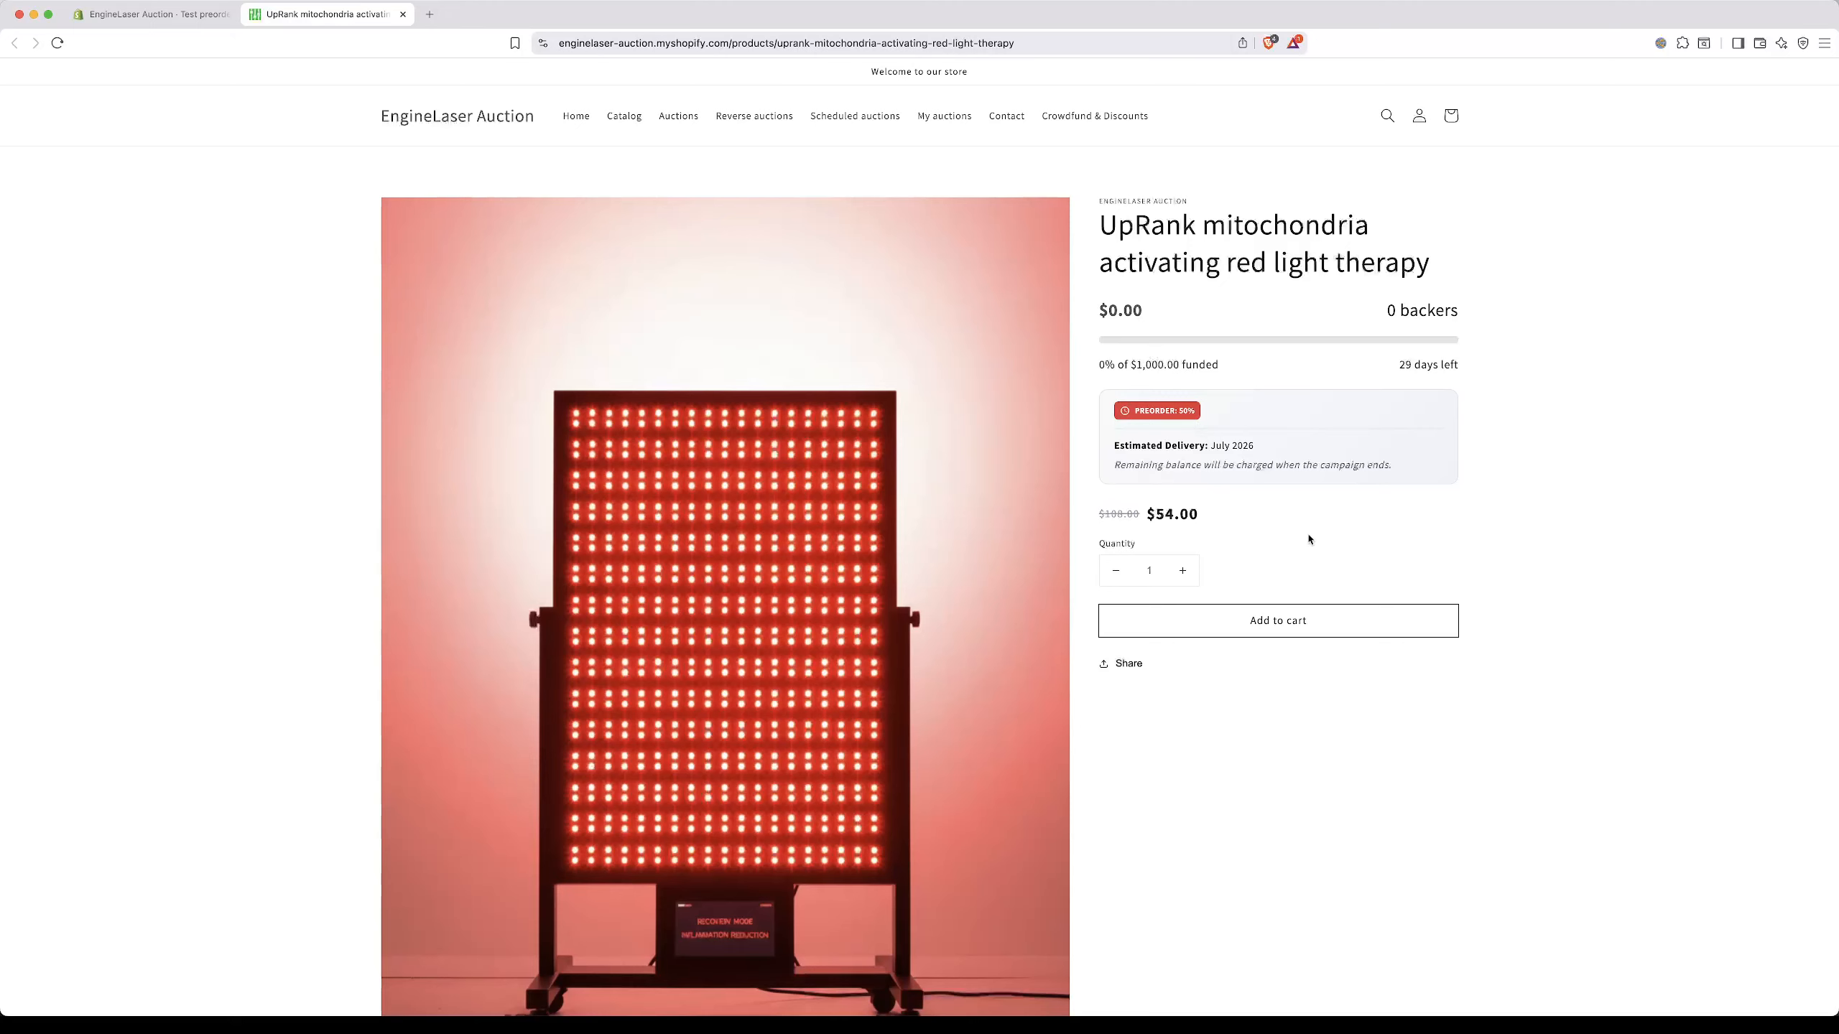
pyautogui.click(1280, 616)
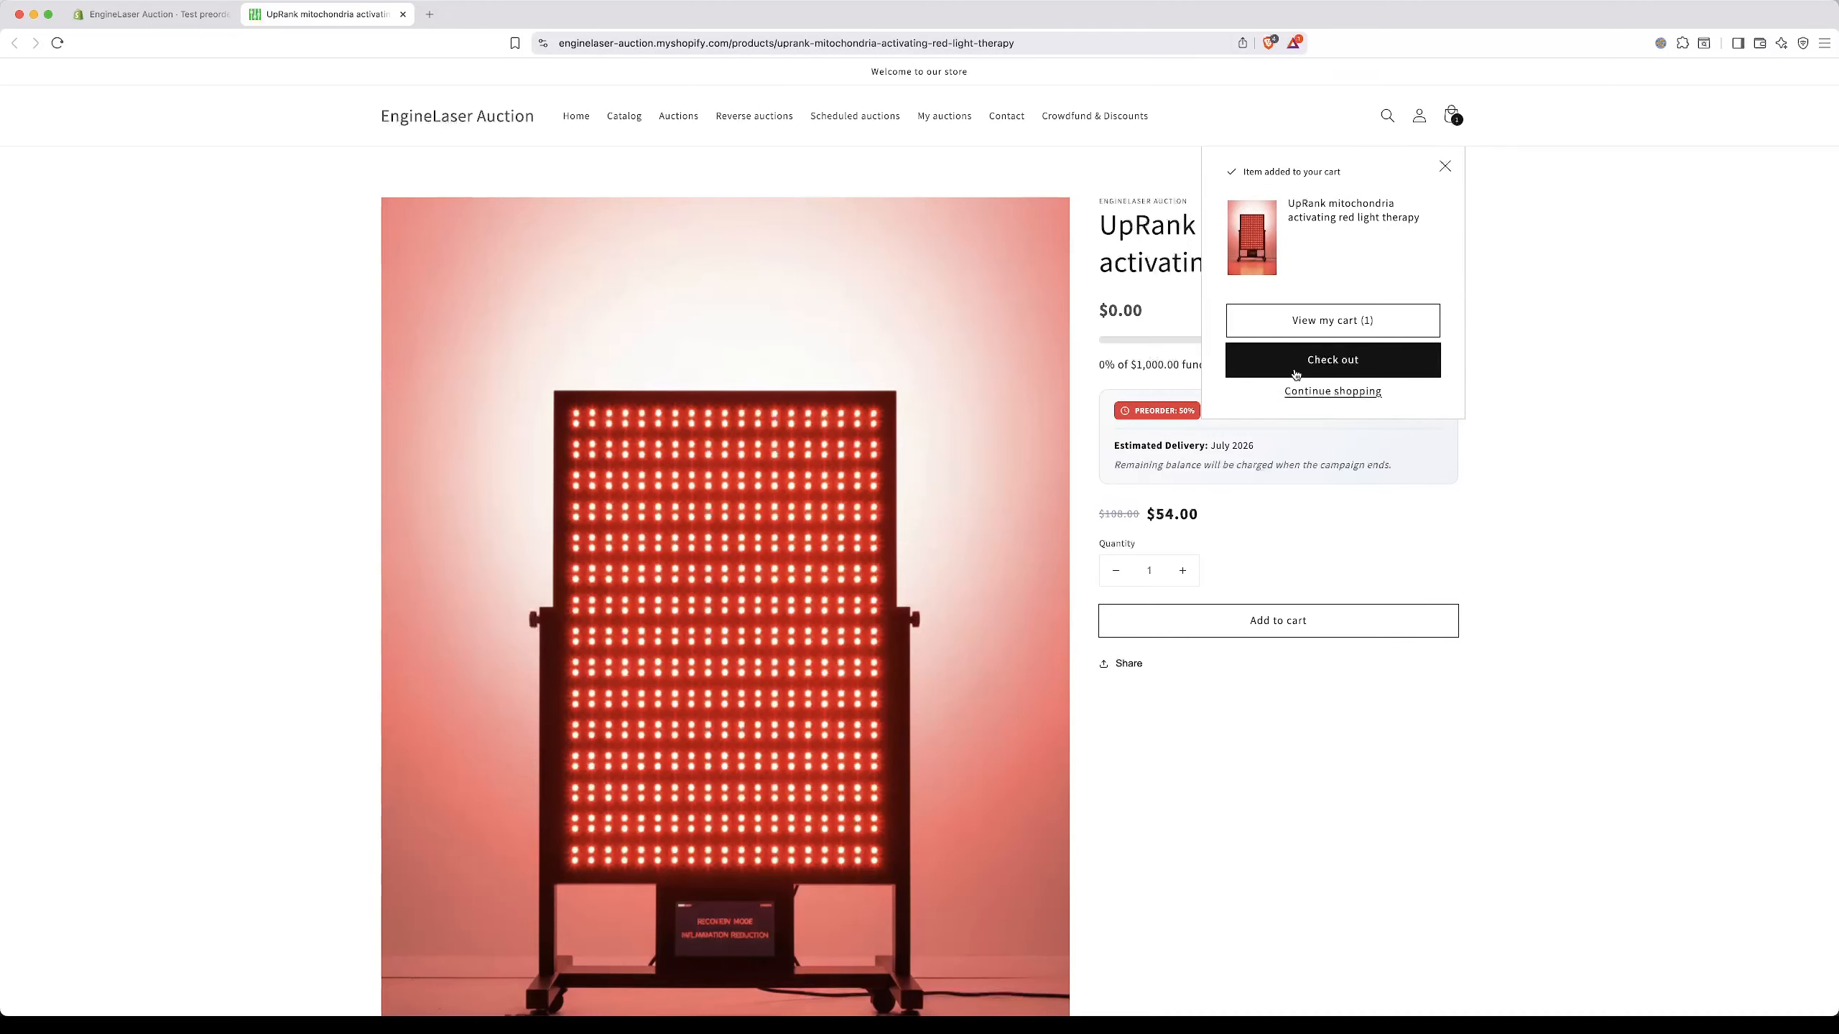
pyautogui.click(1294, 372)
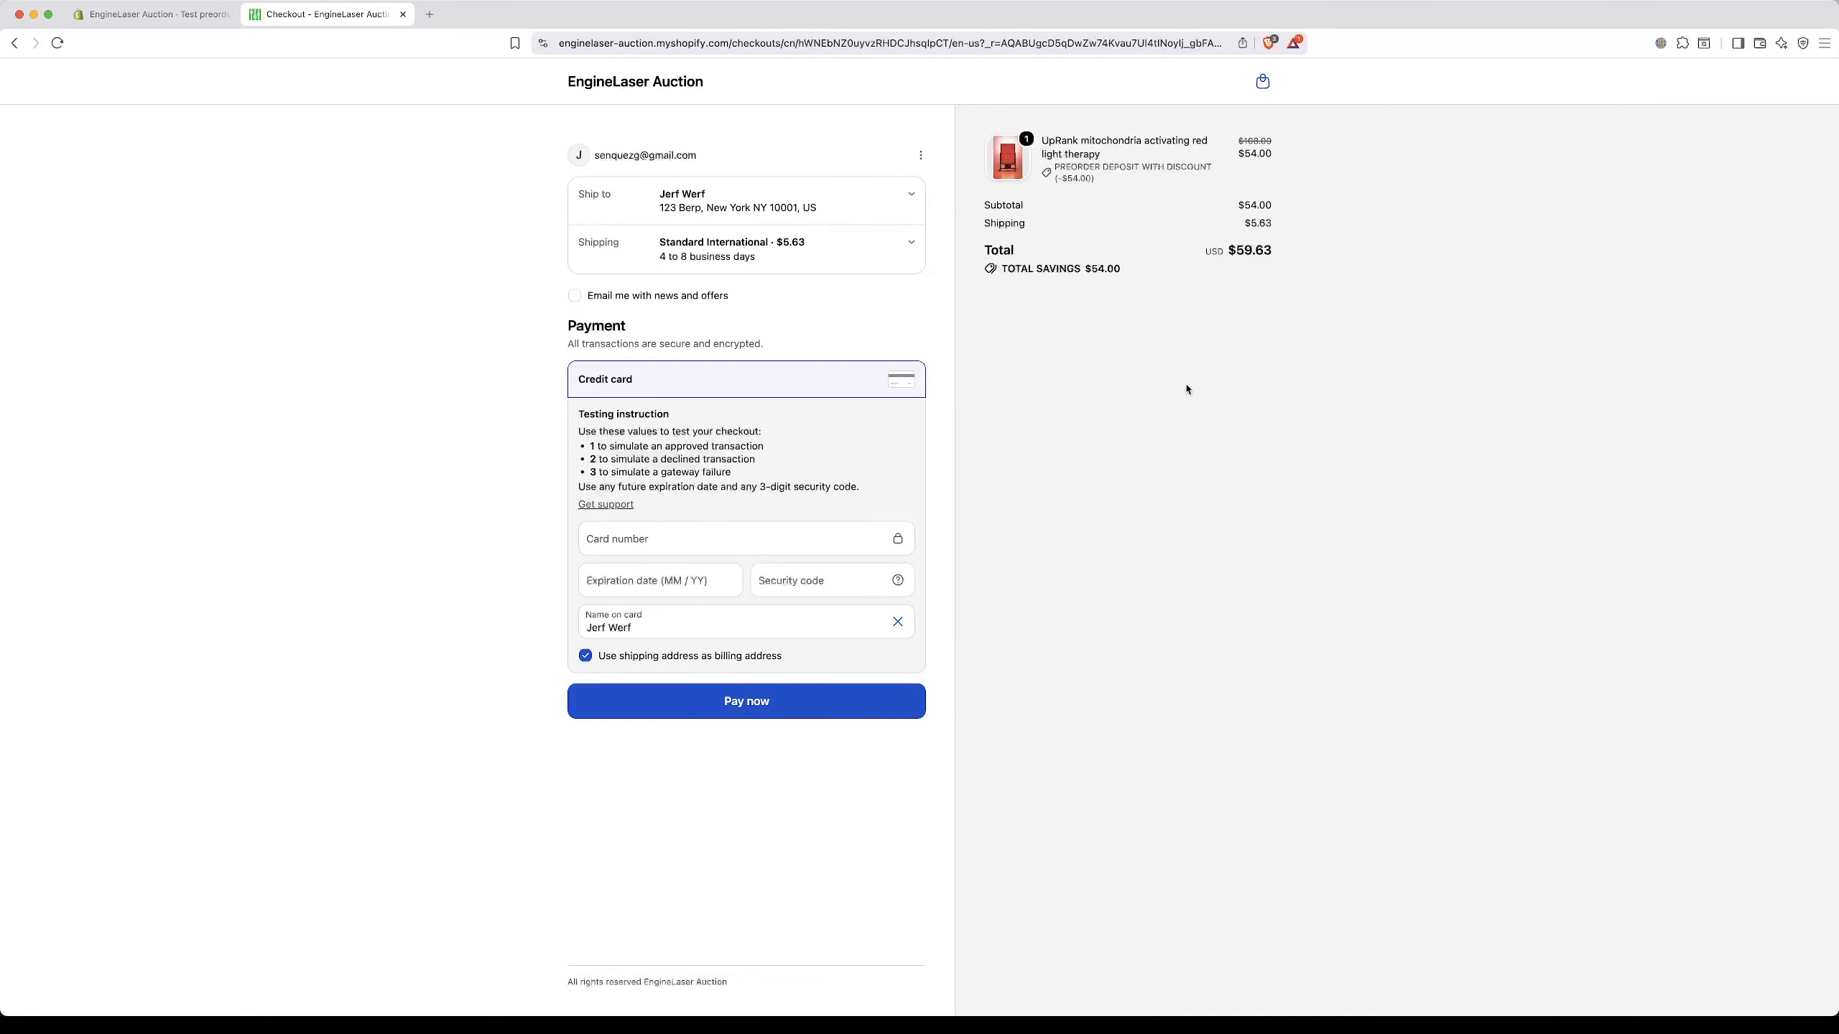
# Enter the test card number, expiration date and security code, and pay for the preorder deposit.
pyautogui.click(637, 552)
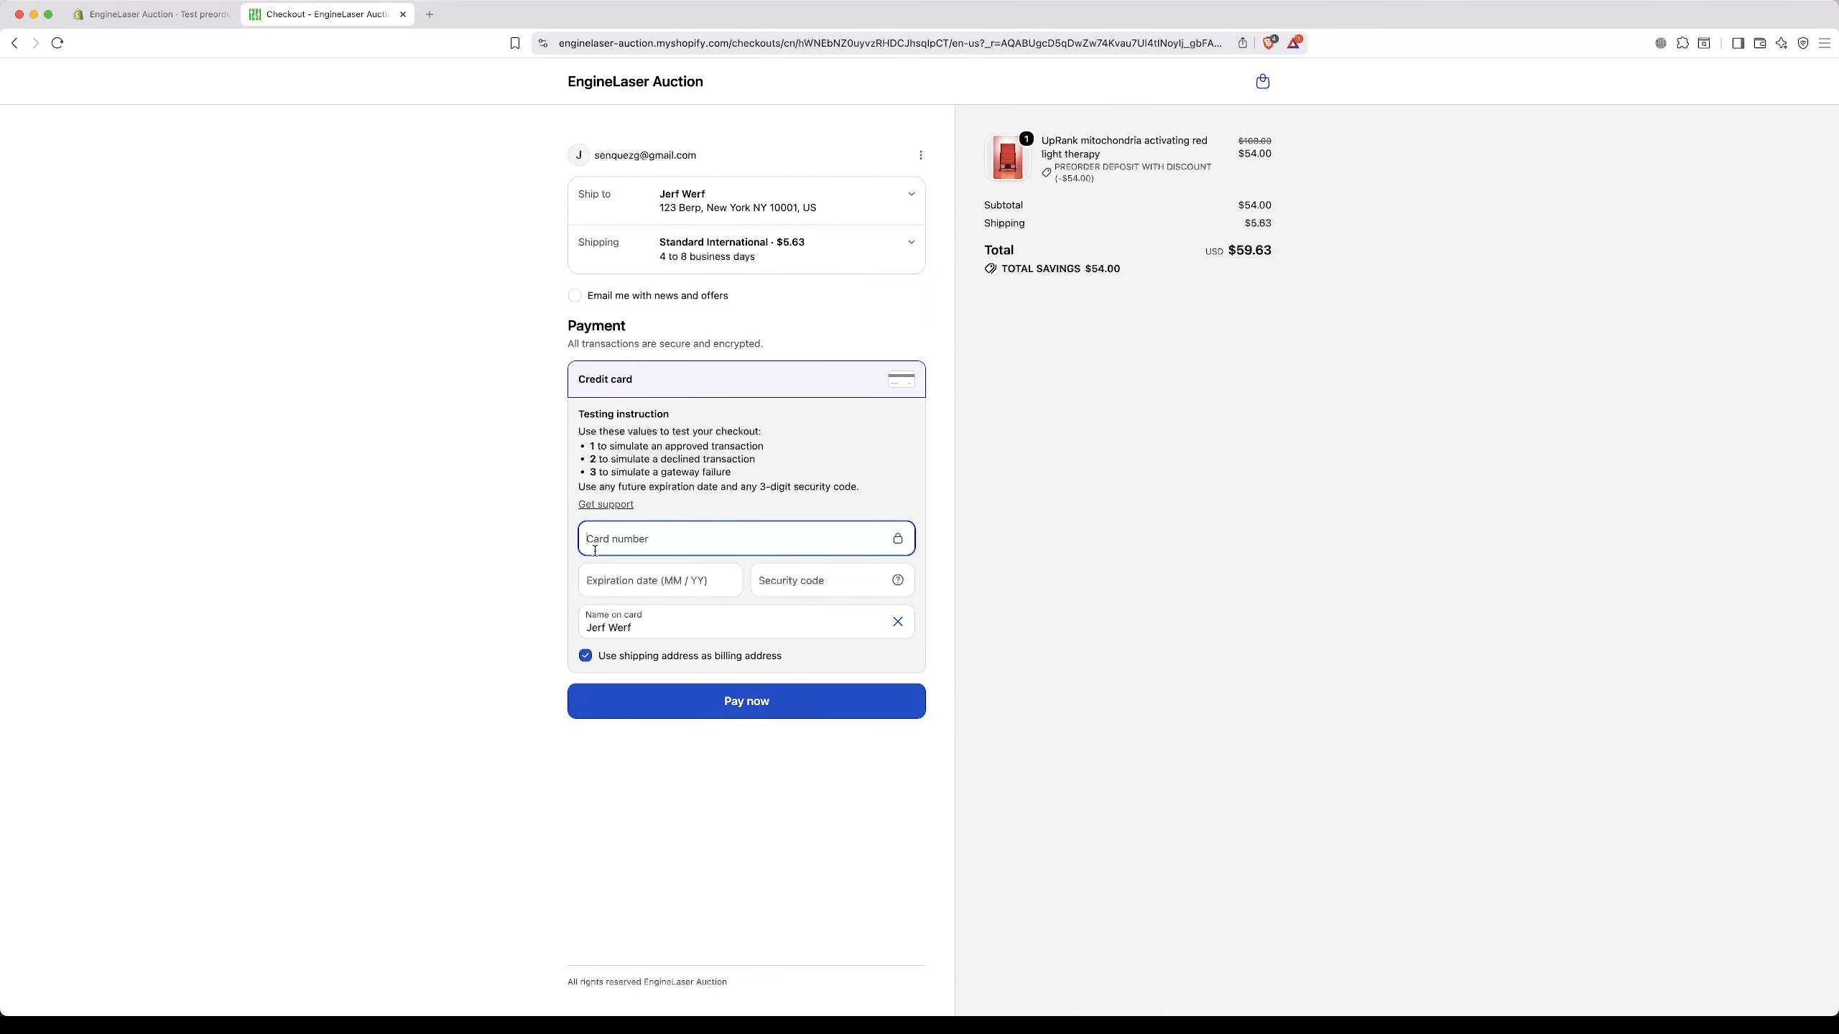
pyautogui.write('1')
pyautogui.click(626, 574)
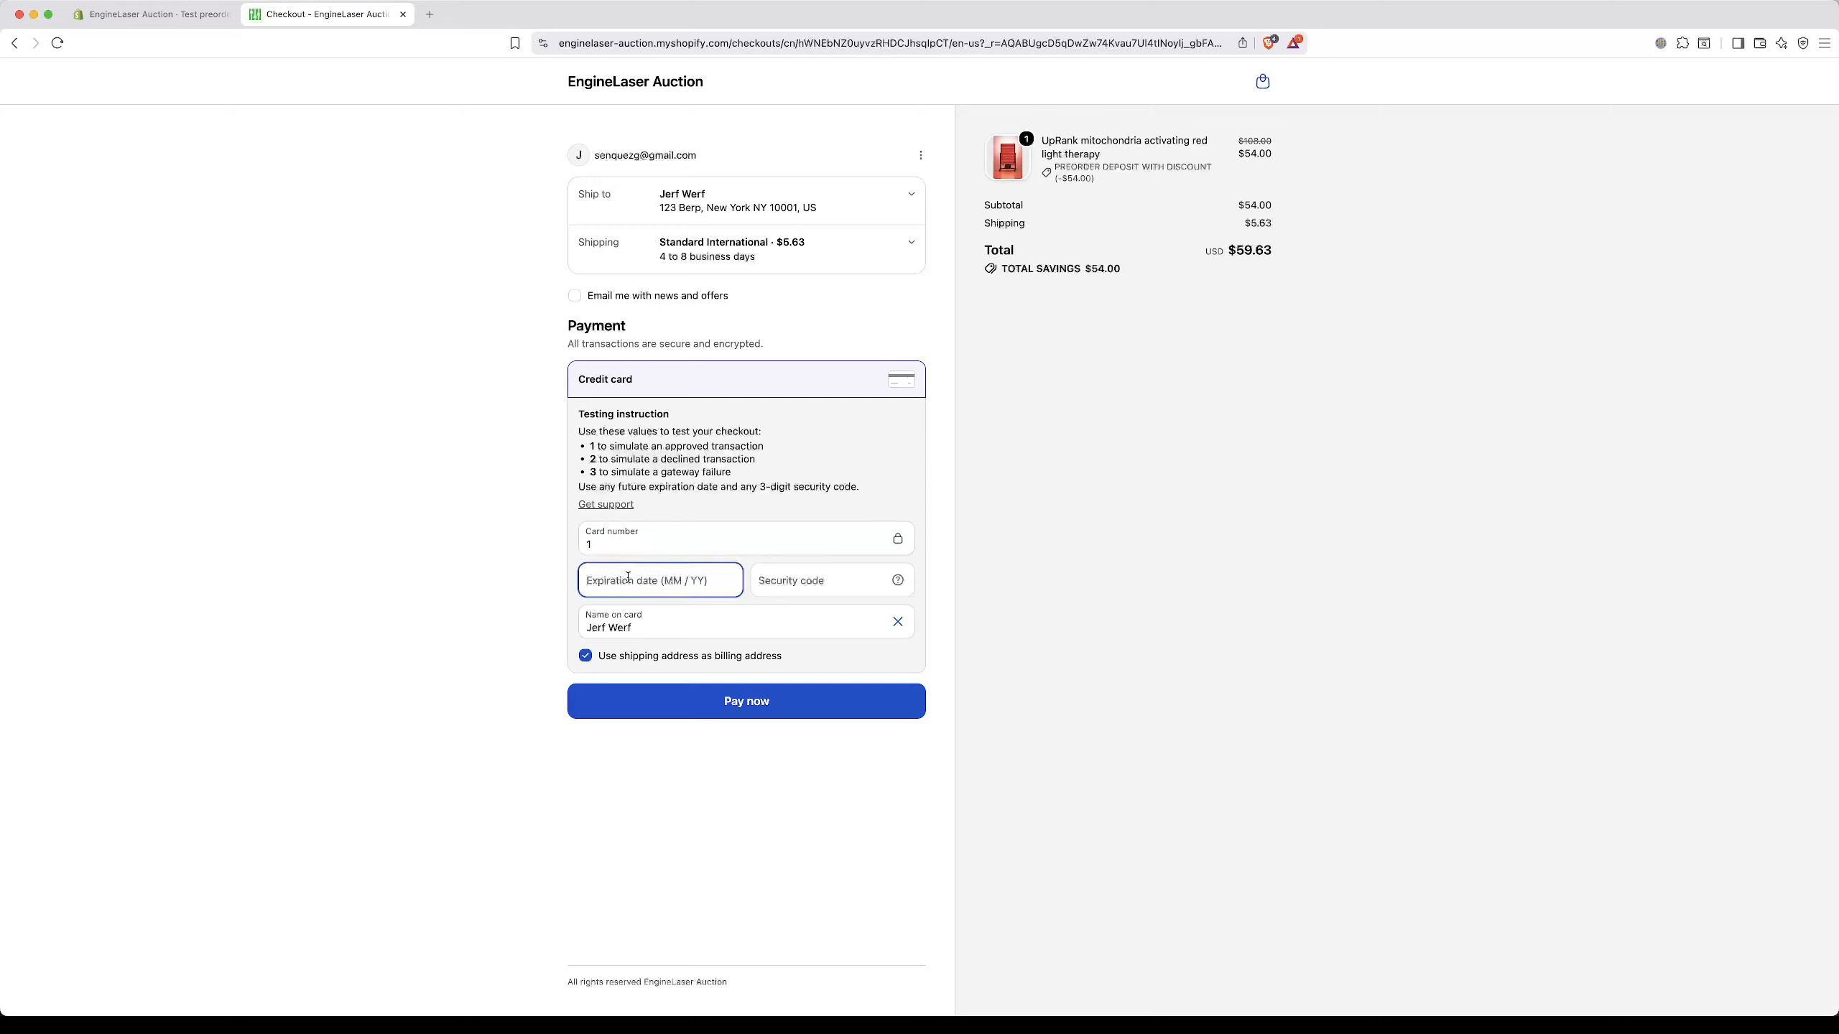
pyautogui.write('08 / 28')
pyautogui.click(753, 590)
pyautogui.write('111')
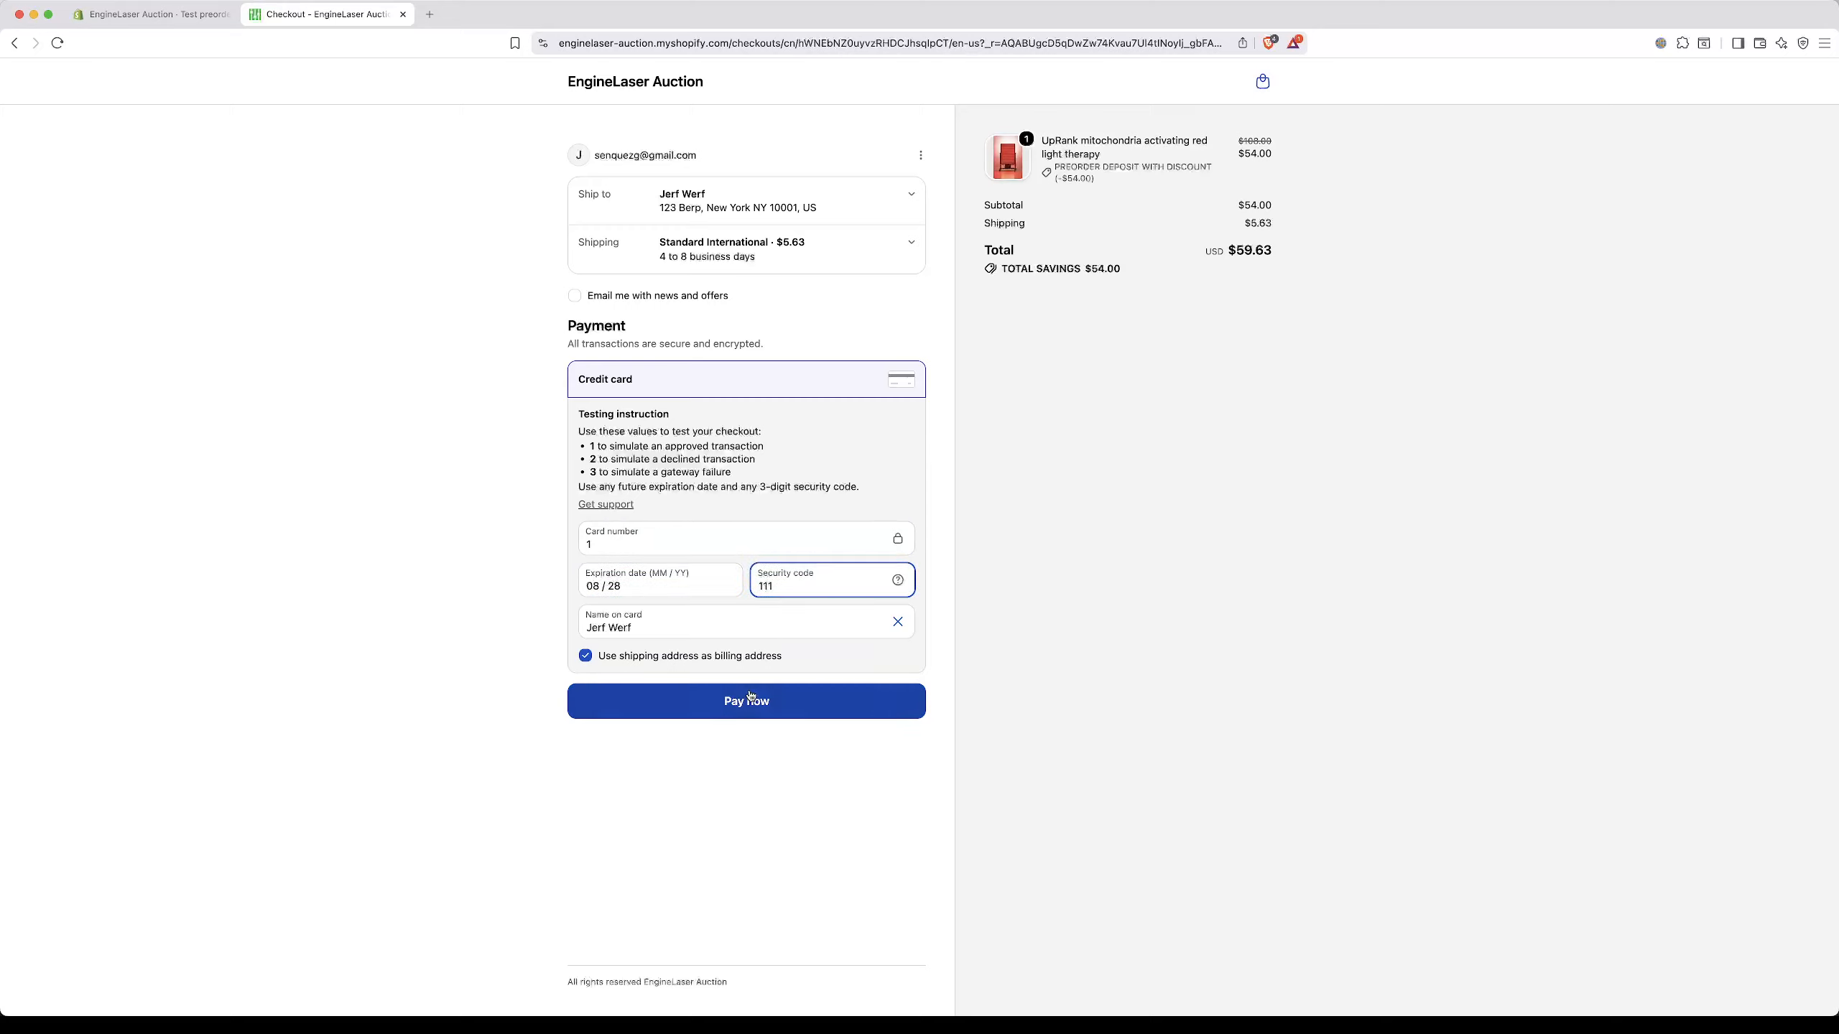
pyautogui.click(751, 696)
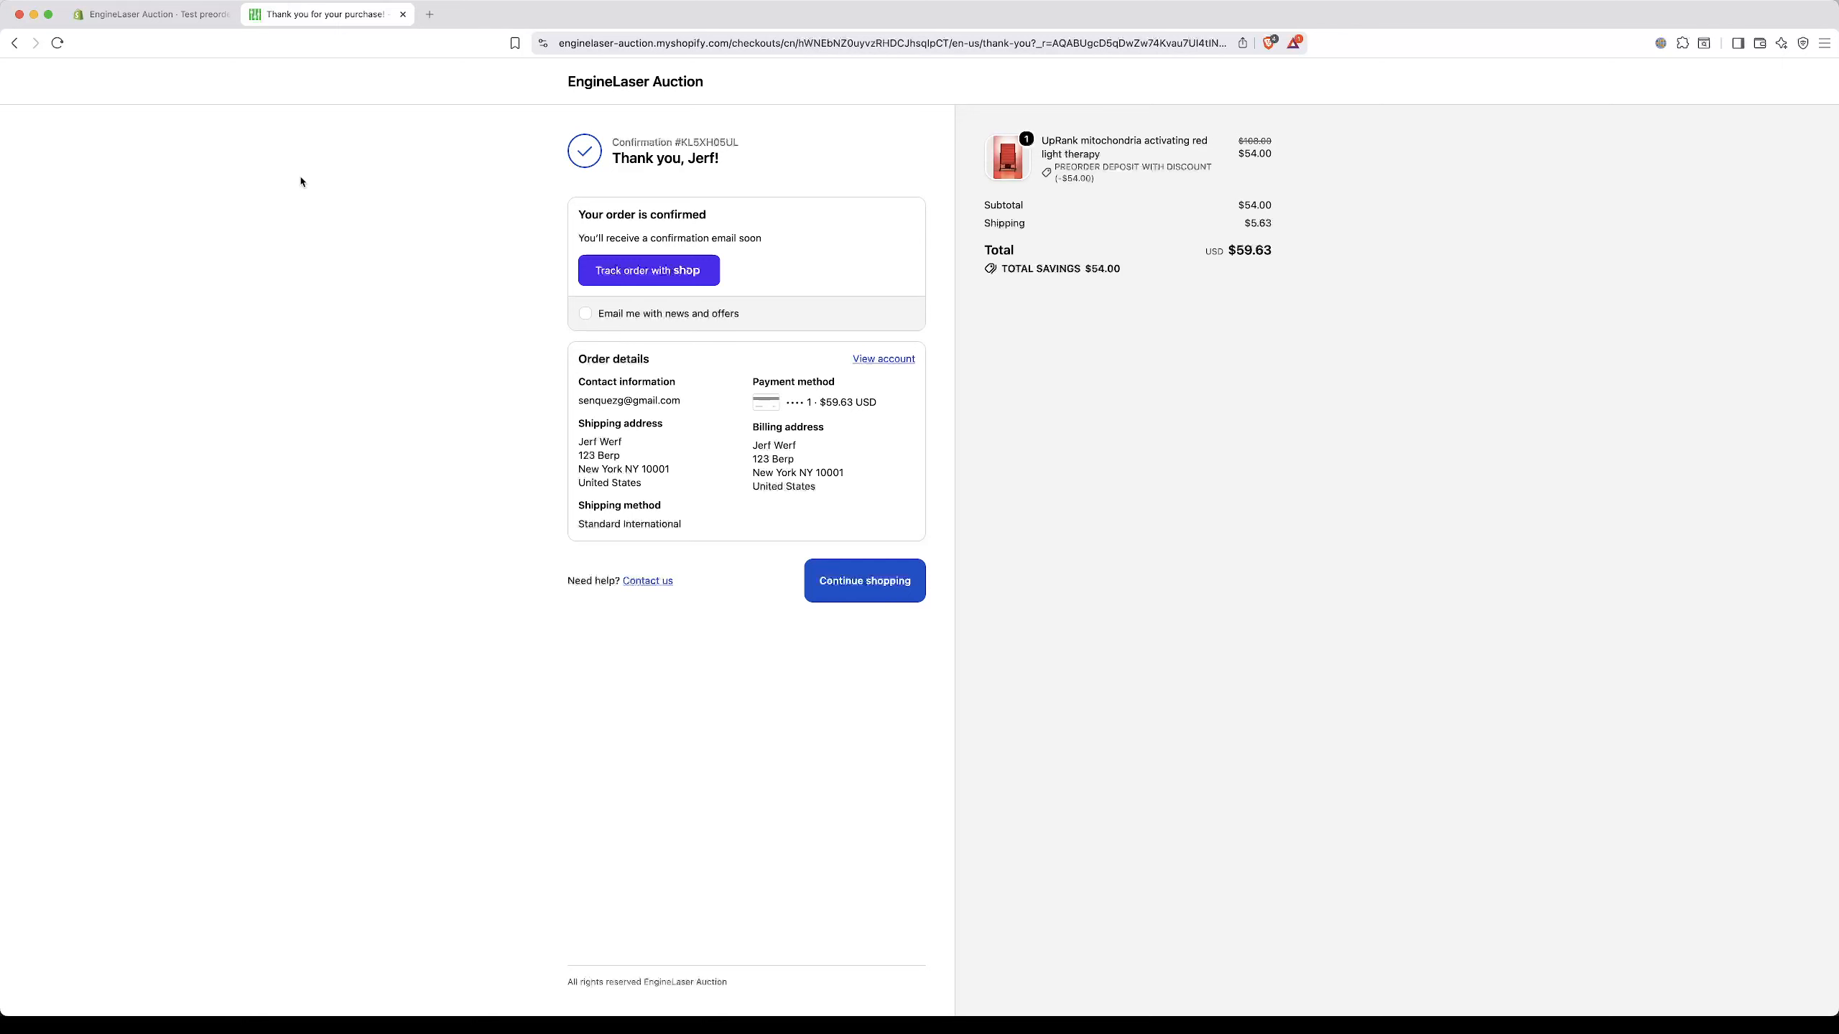
# Reload the Test preorder campaign in the Shopify admin and start collecting the remaining balance of its pending preorder.
pyautogui.click(152, 15)
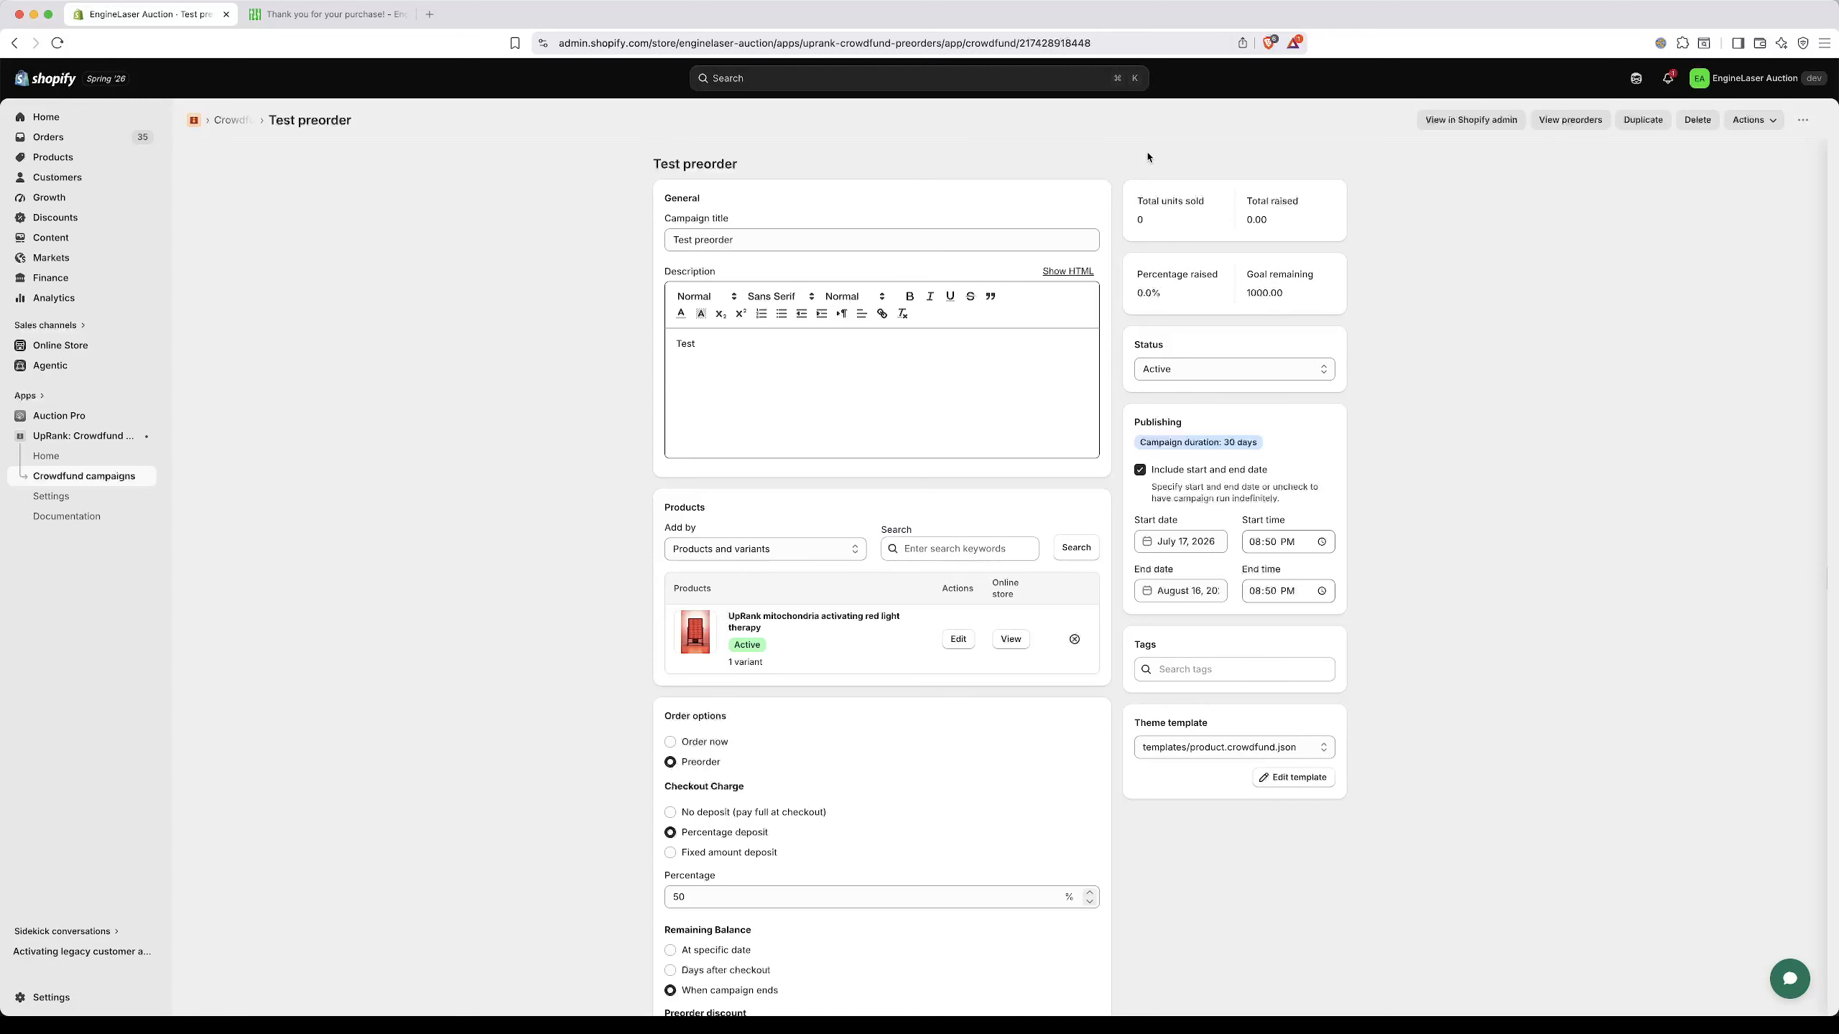
pyautogui.press('super+r')
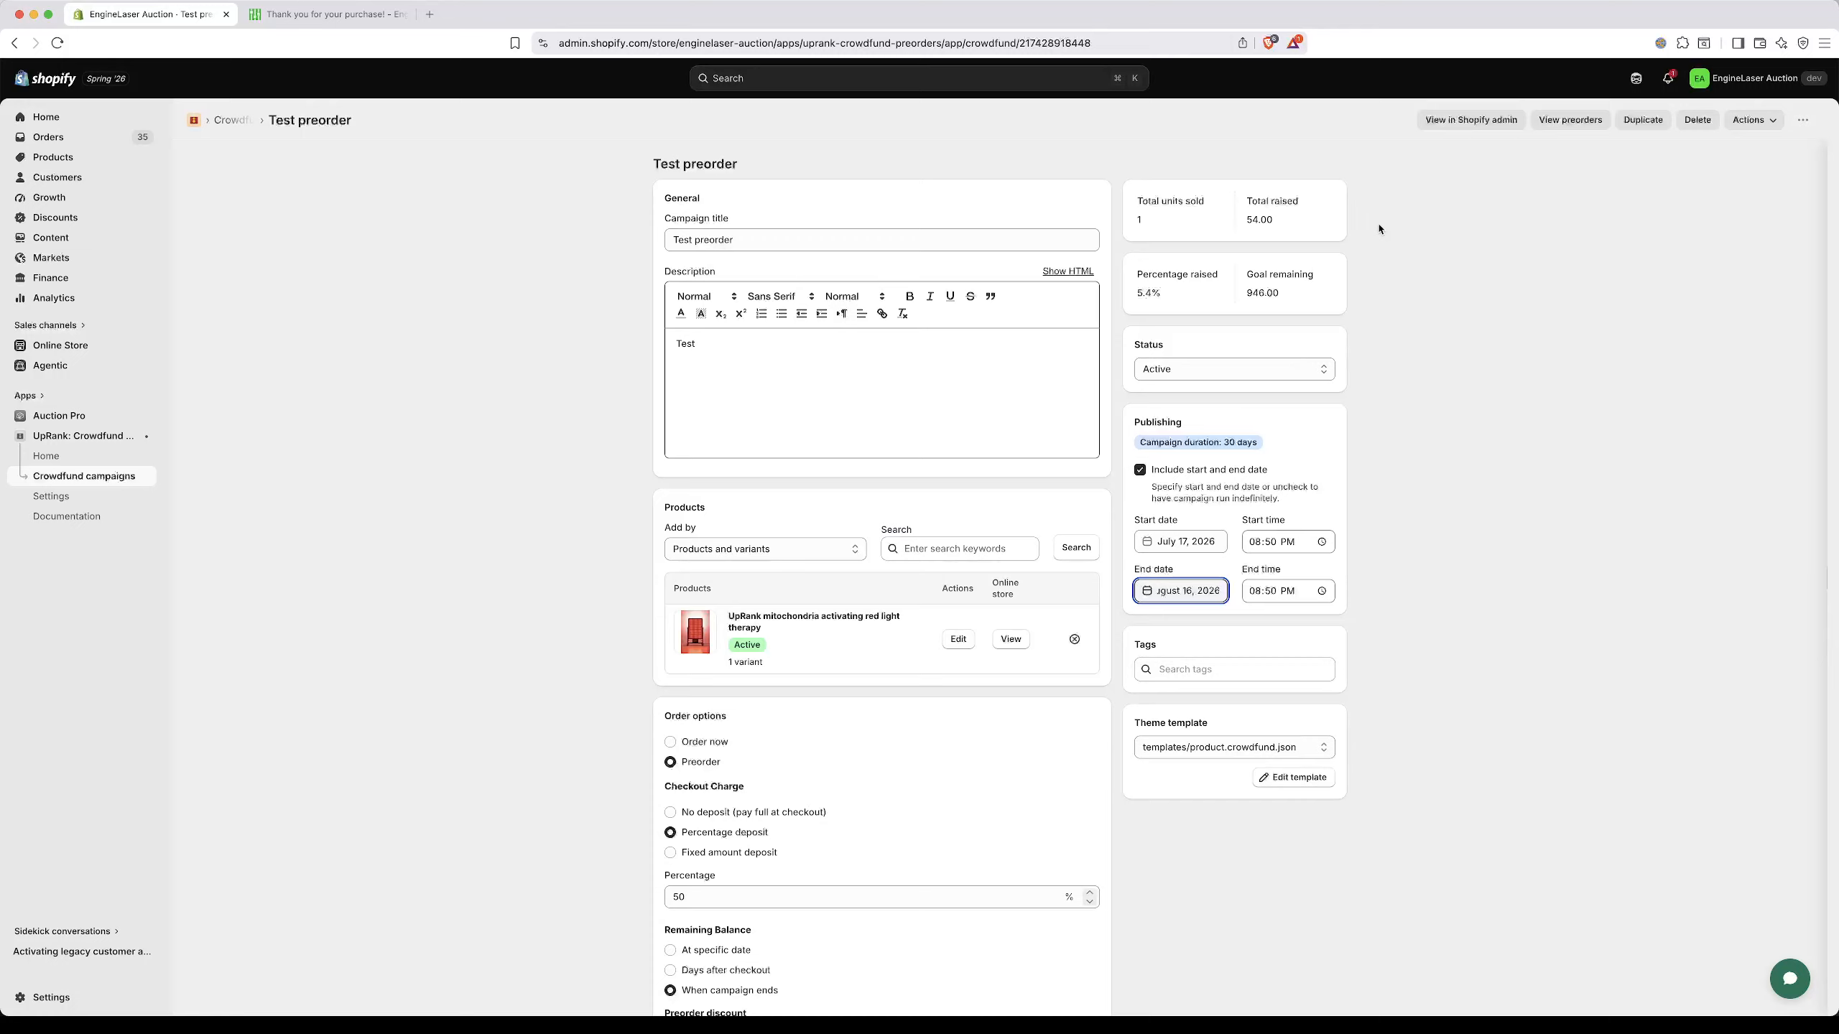
pyautogui.click(1566, 124)
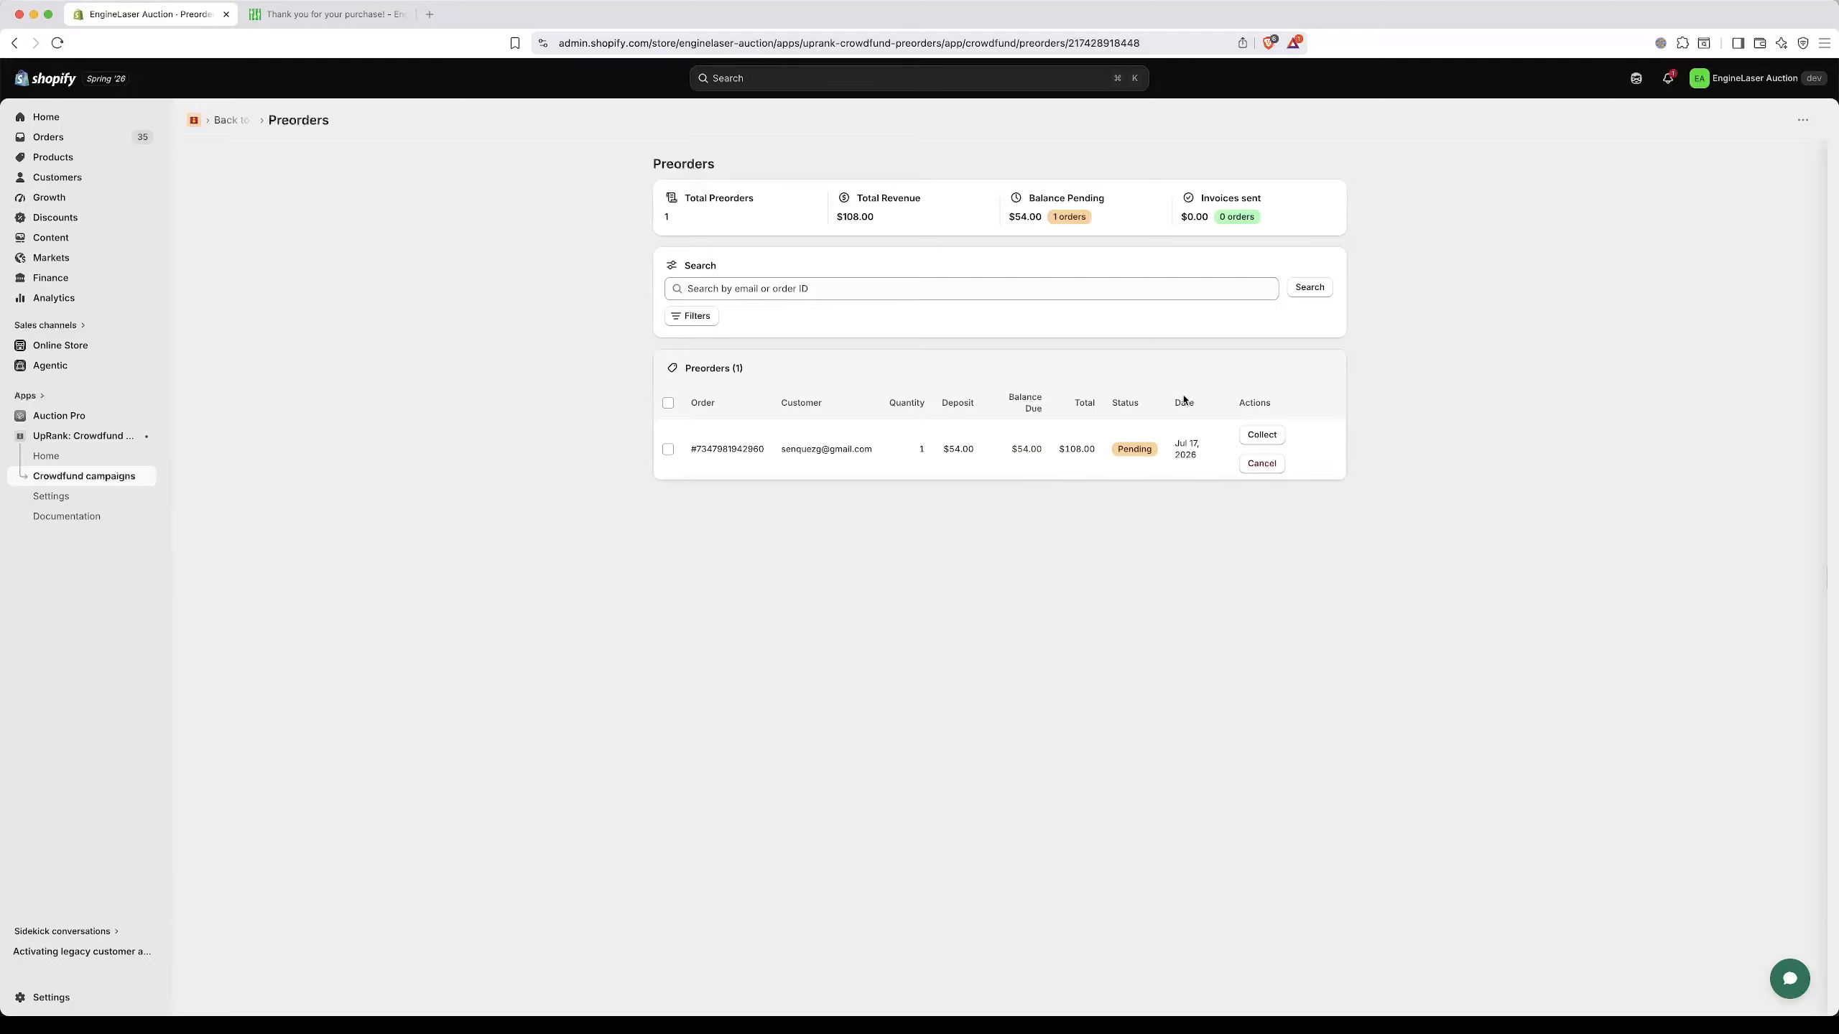
pyautogui.click(1258, 435)
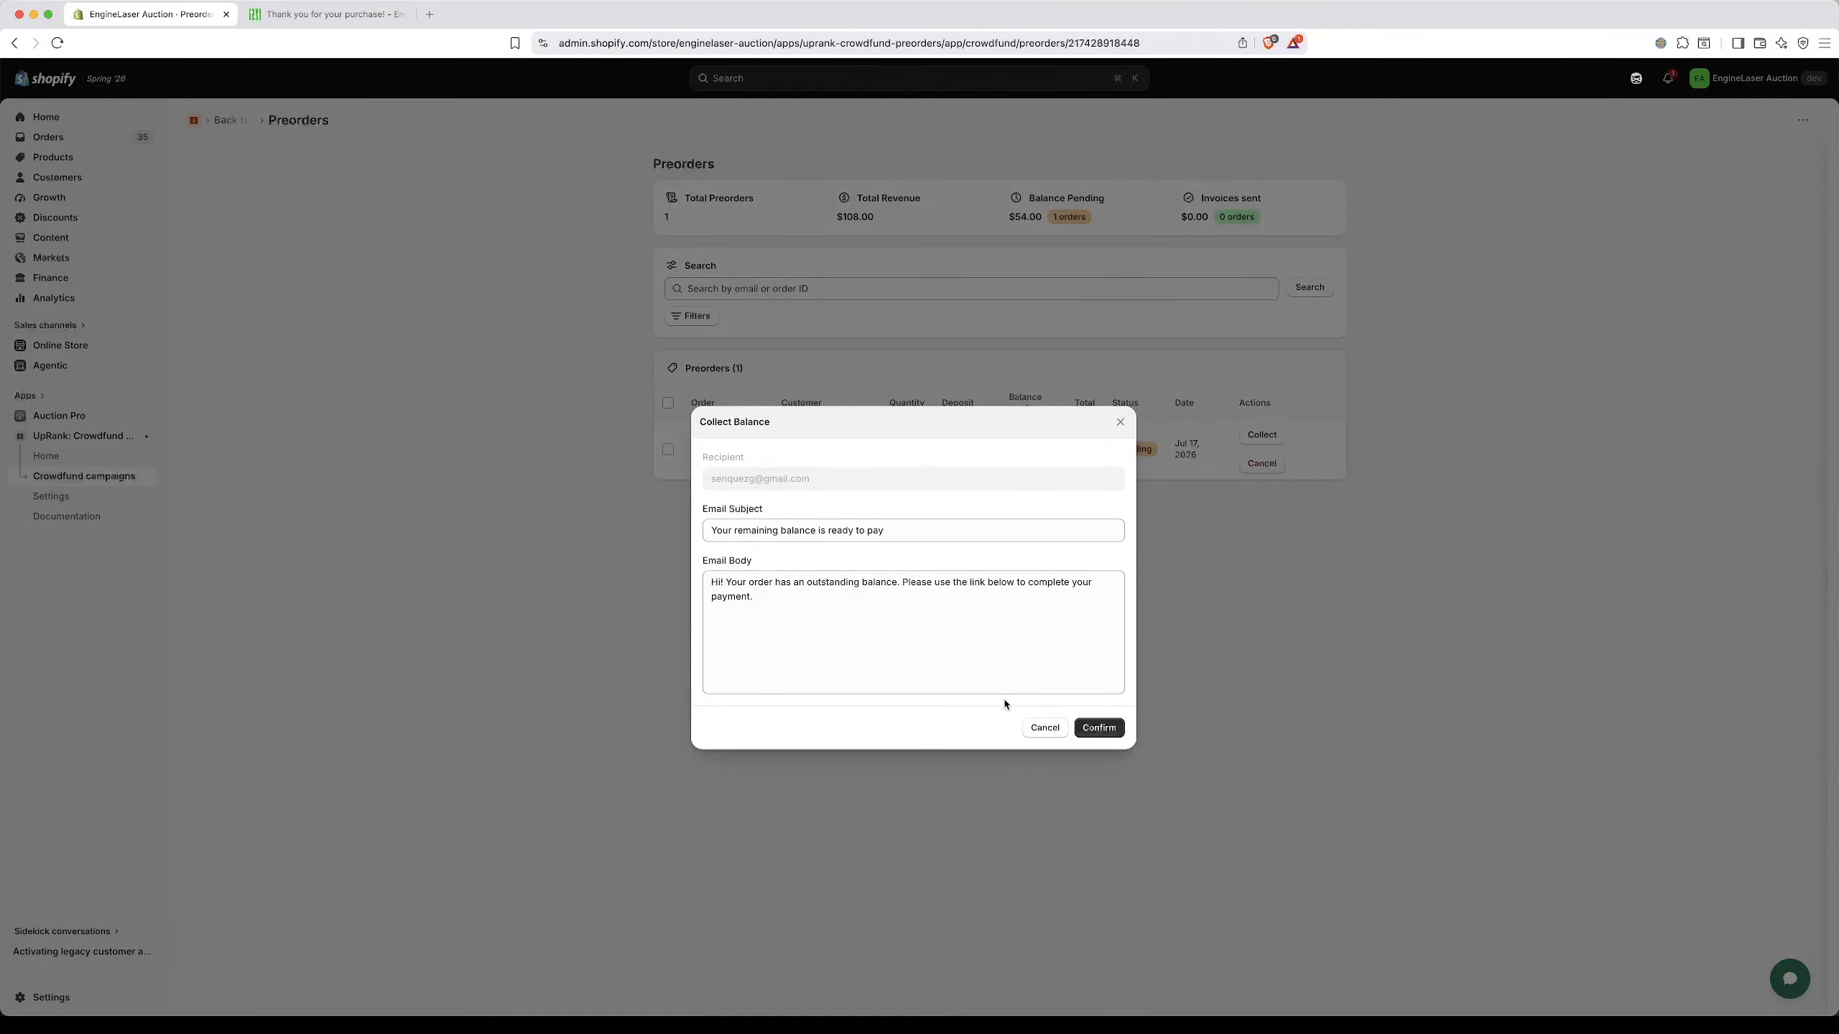